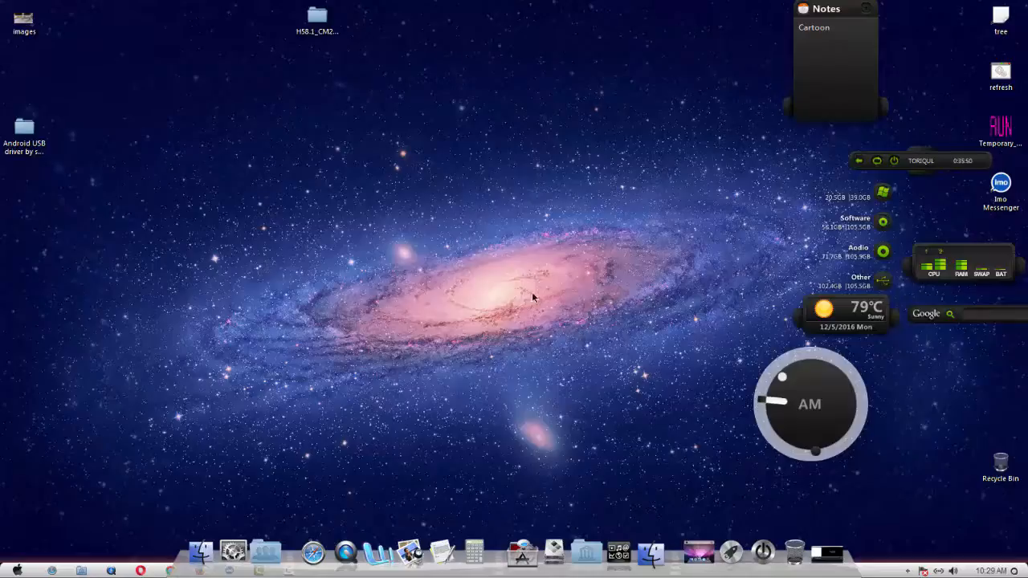
right_click(520, 70)
click(562, 108)
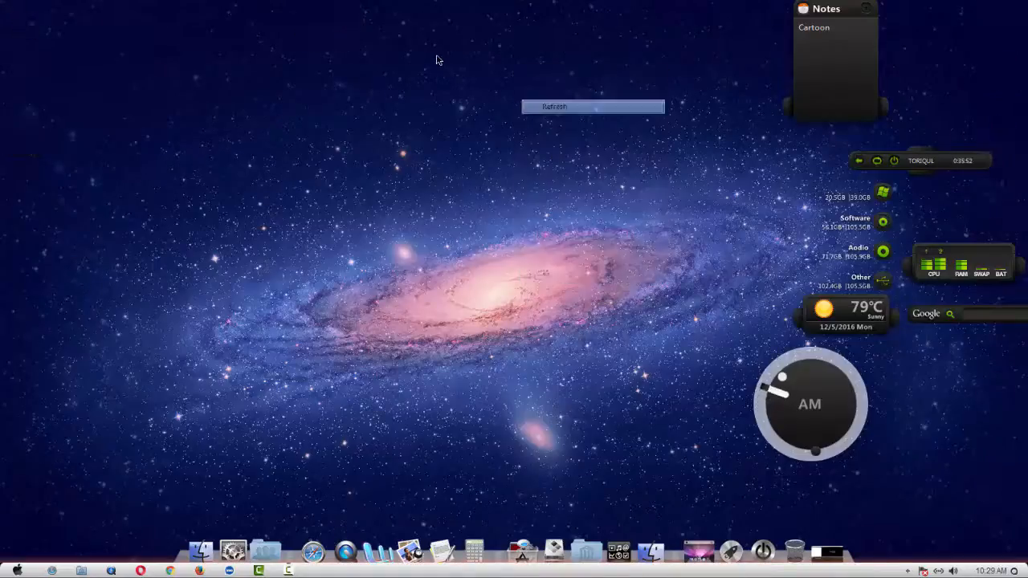
right_click(438, 56)
click(482, 94)
right_click(444, 58)
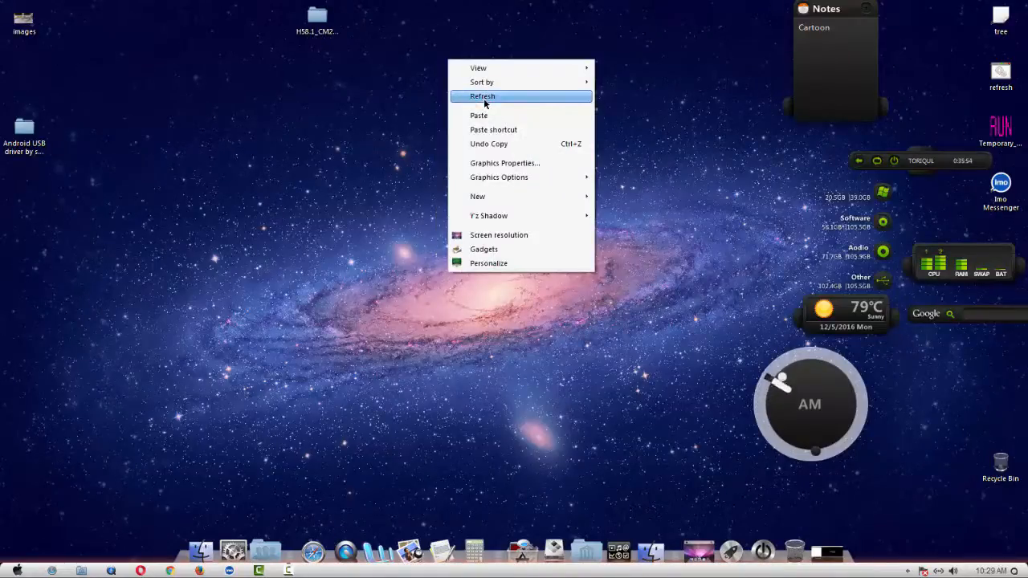
click(485, 97)
right_click(447, 65)
click(471, 103)
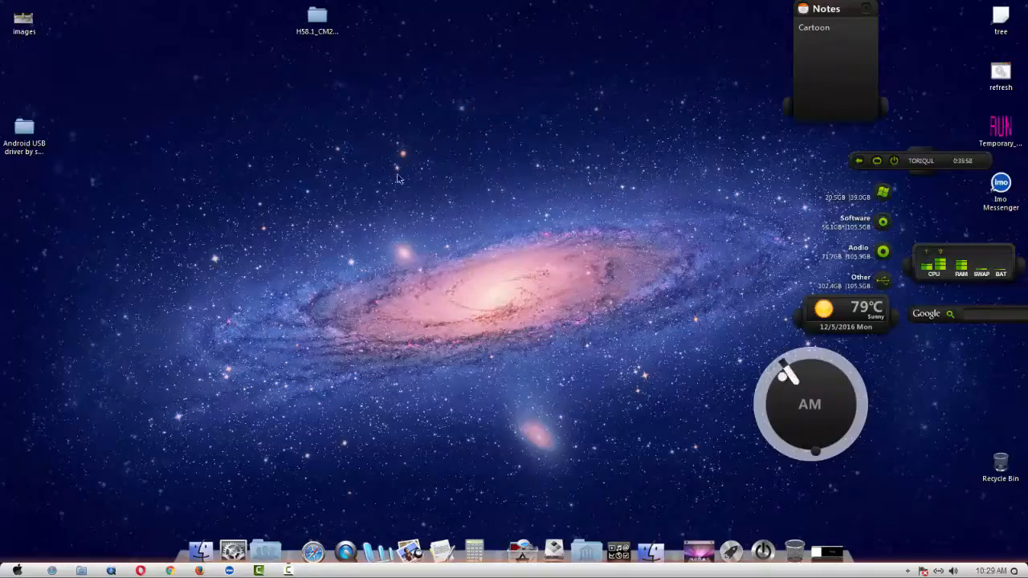
Step: Open Firefox and search Google for "symphony stock rom"
click(202, 572)
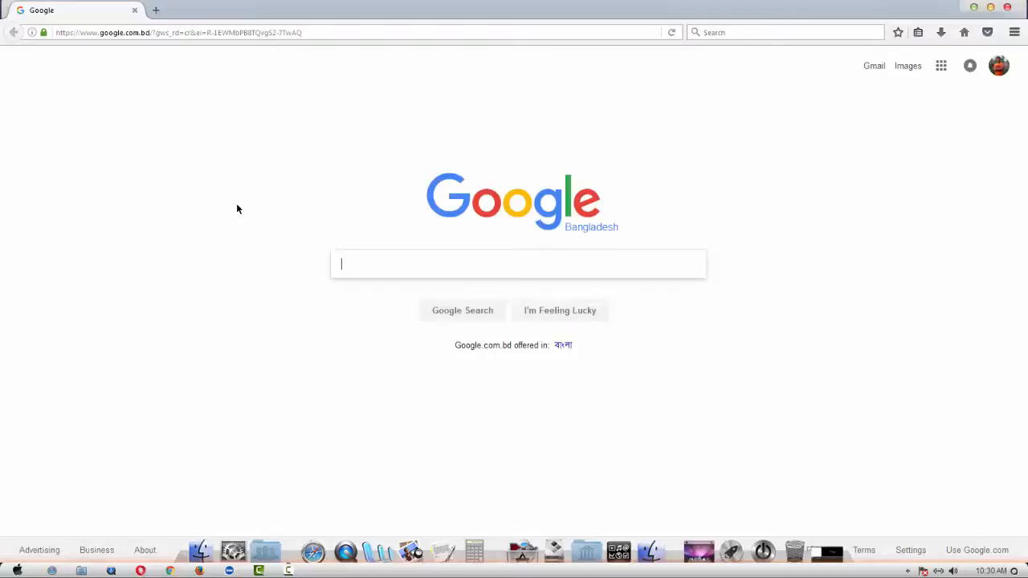
click(325, 30)
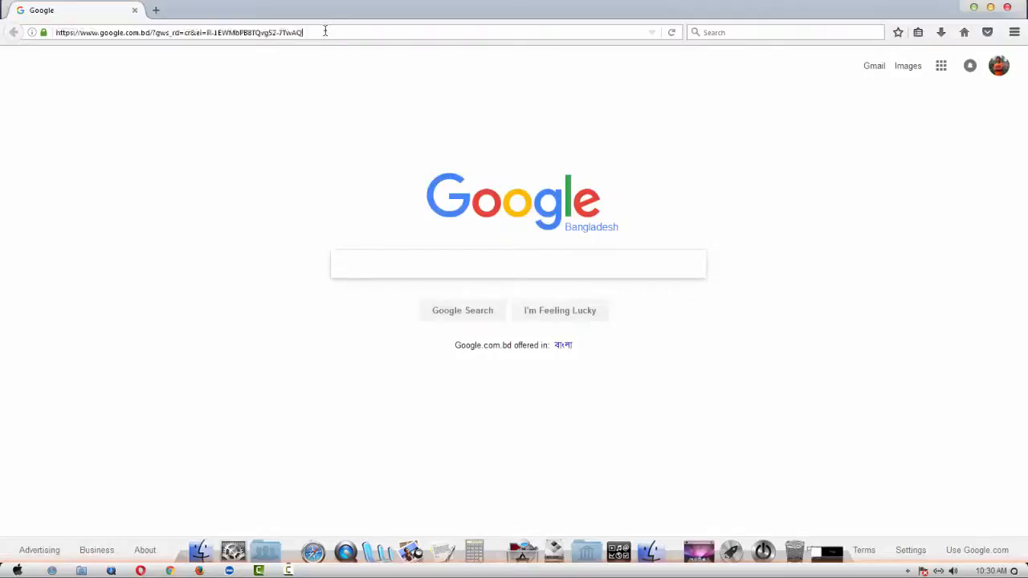
click(388, 267)
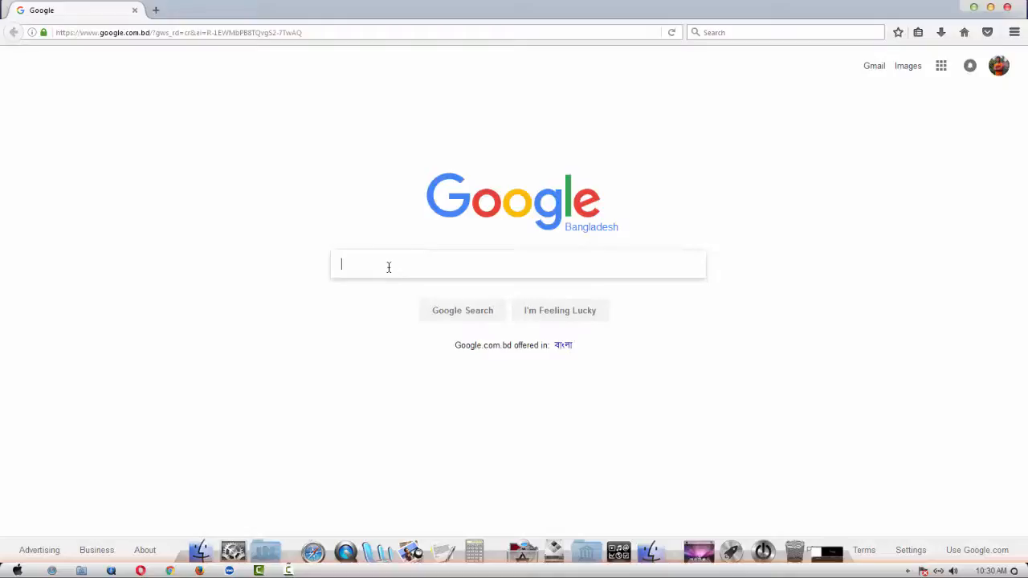
text(s)
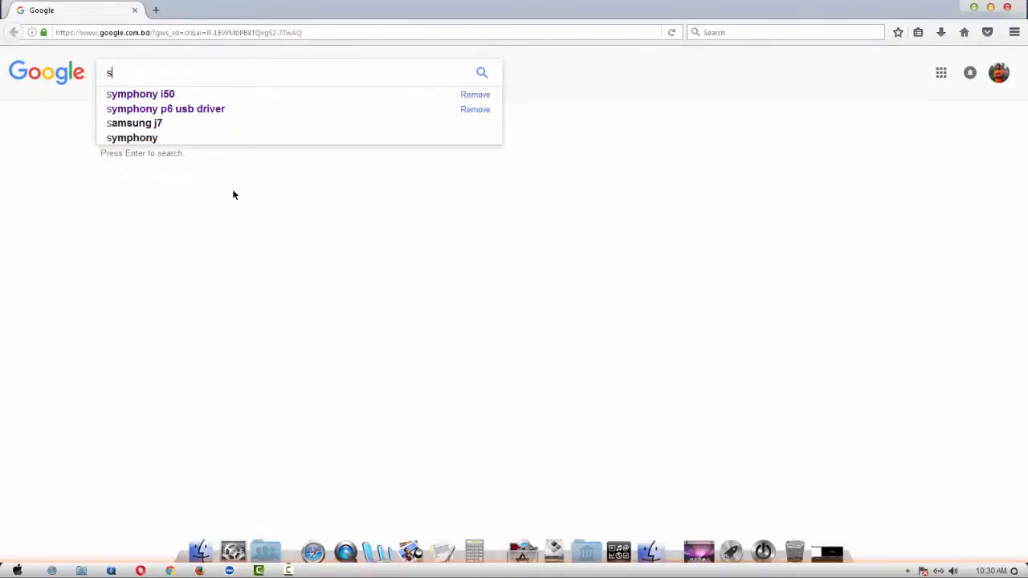
click(193, 94)
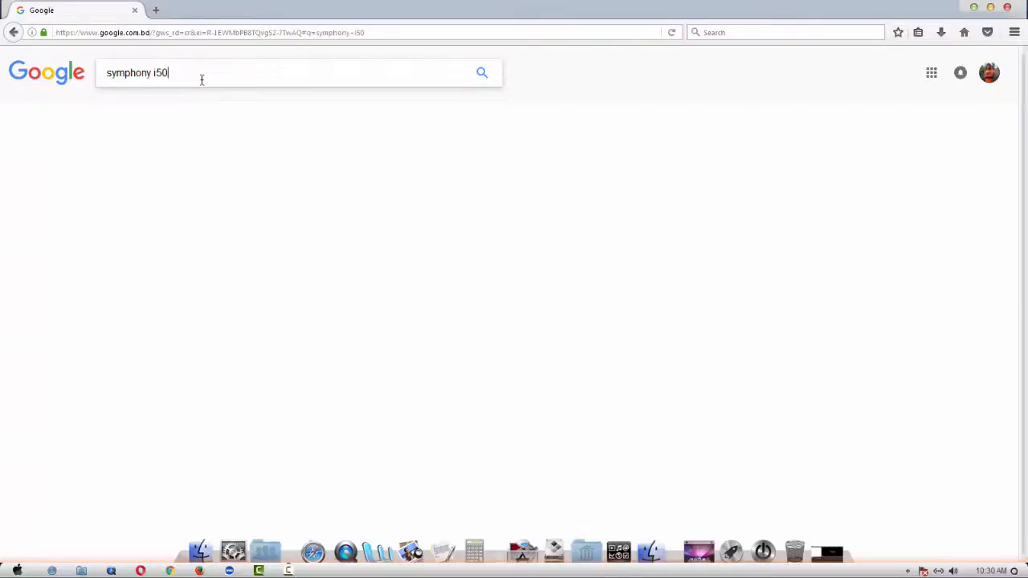
key(BackSpace)
key(BackSpace)
key(BackSpace)
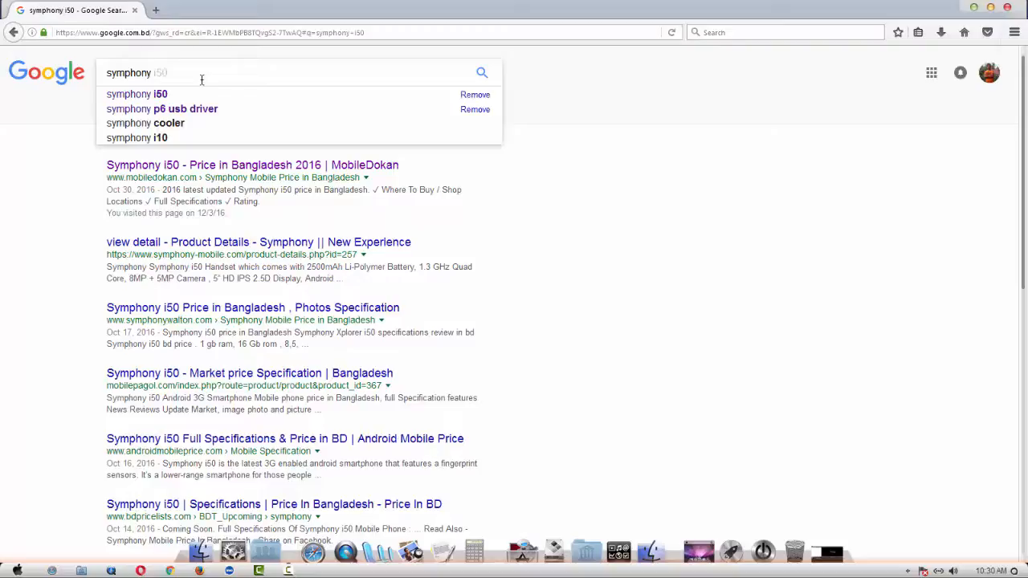
text(s)
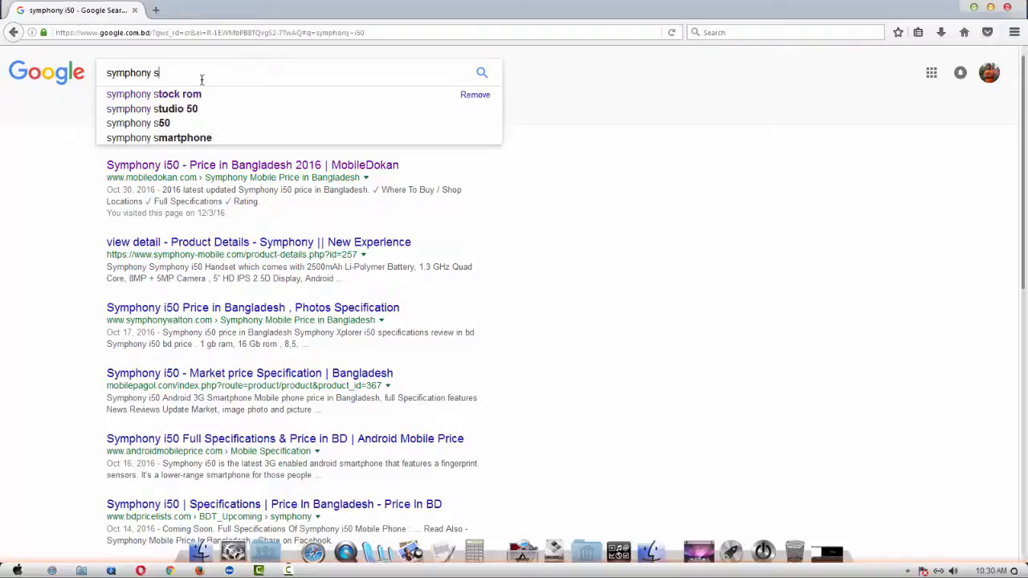
click(182, 96)
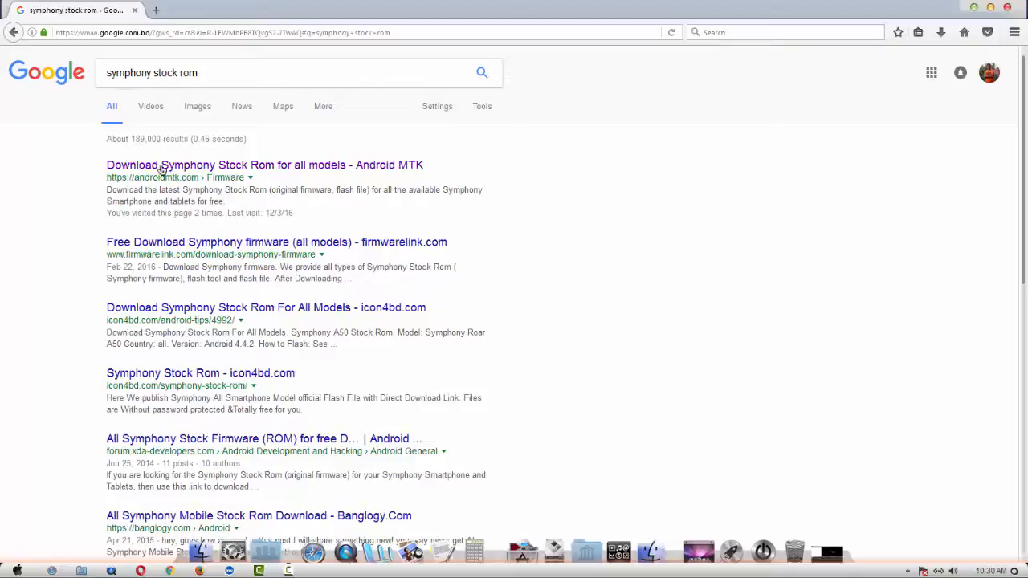
Step: Open the Android MTK page with Symphony stock ROMs for all models and find the Symphony H58 Stock Rom entry
click(280, 167)
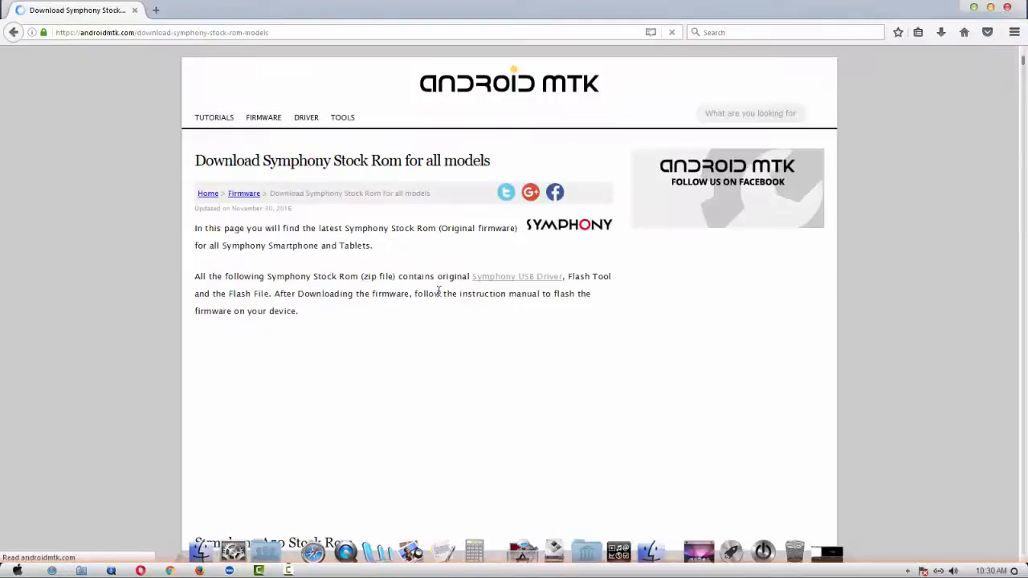
scroll(439, 291, down, 15)
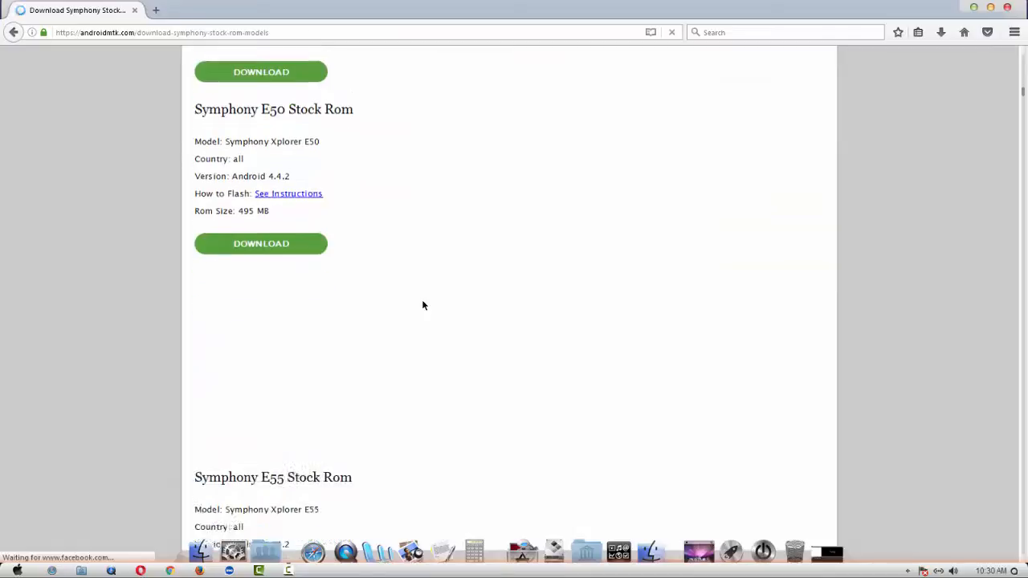
scroll(420, 307, down, 10)
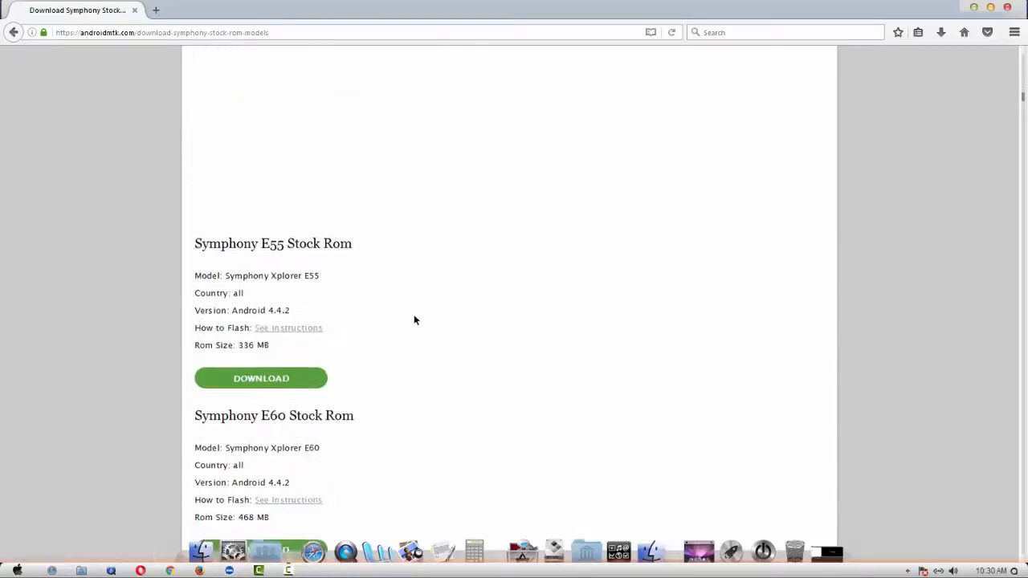
scroll(334, 346, down, 20)
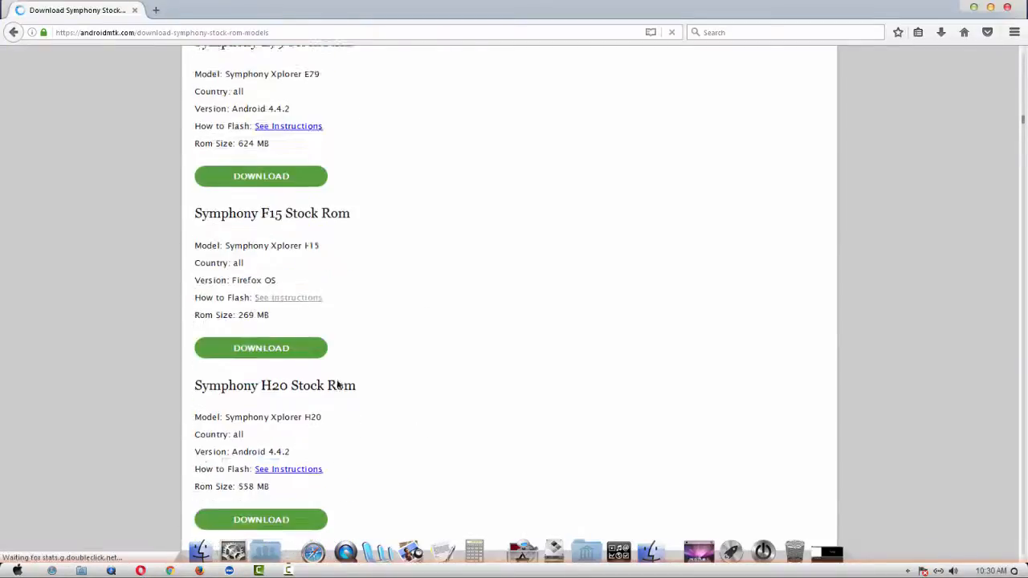
scroll(385, 398, down, 5)
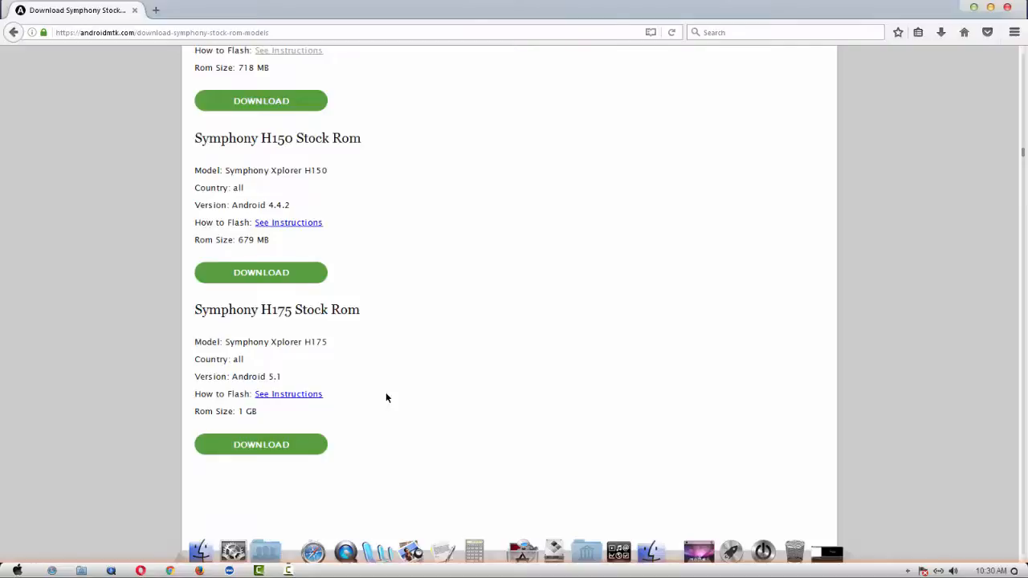
scroll(385, 385, up, 6)
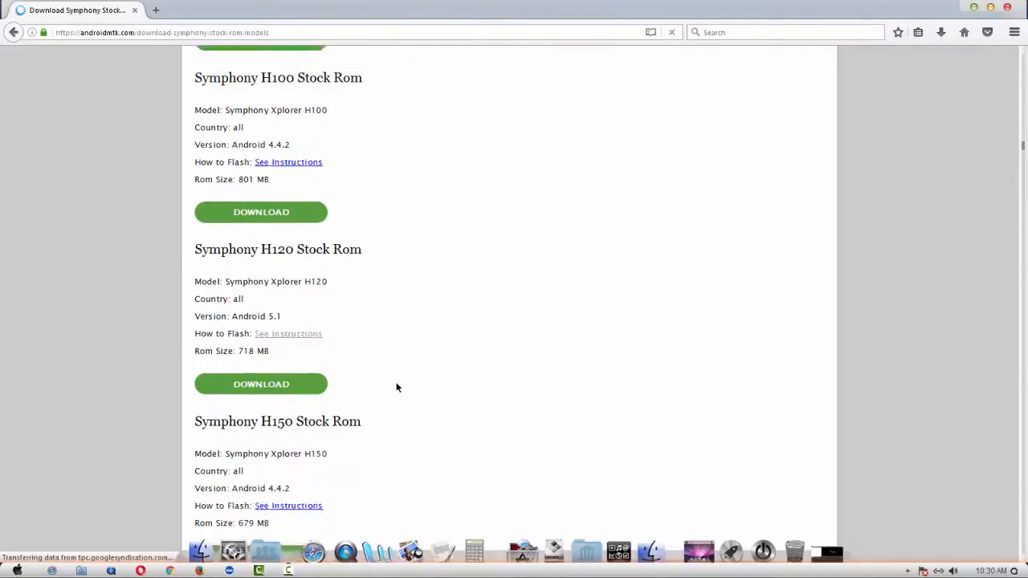
scroll(397, 388, up, 7)
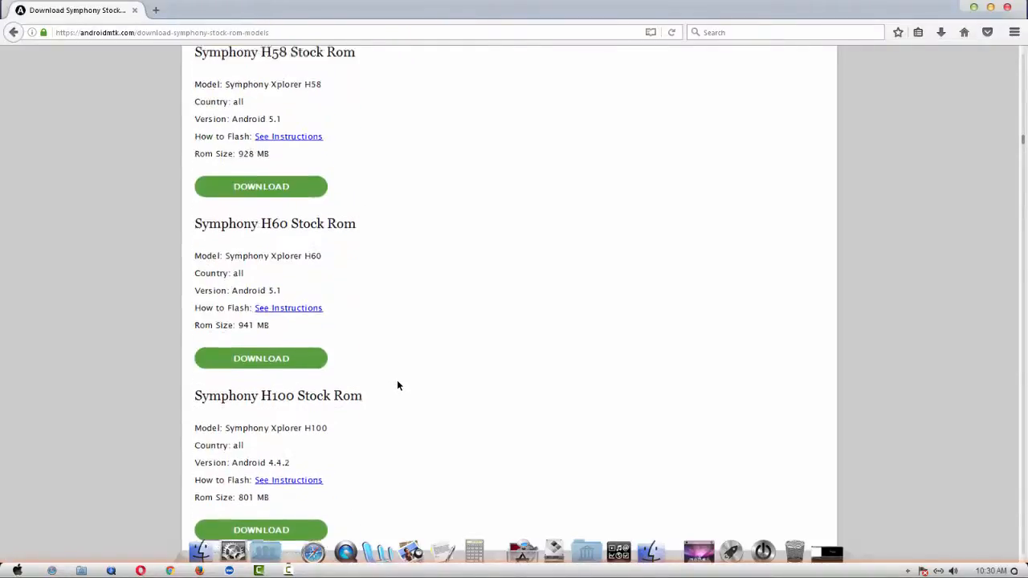
scroll(397, 386, up, 2)
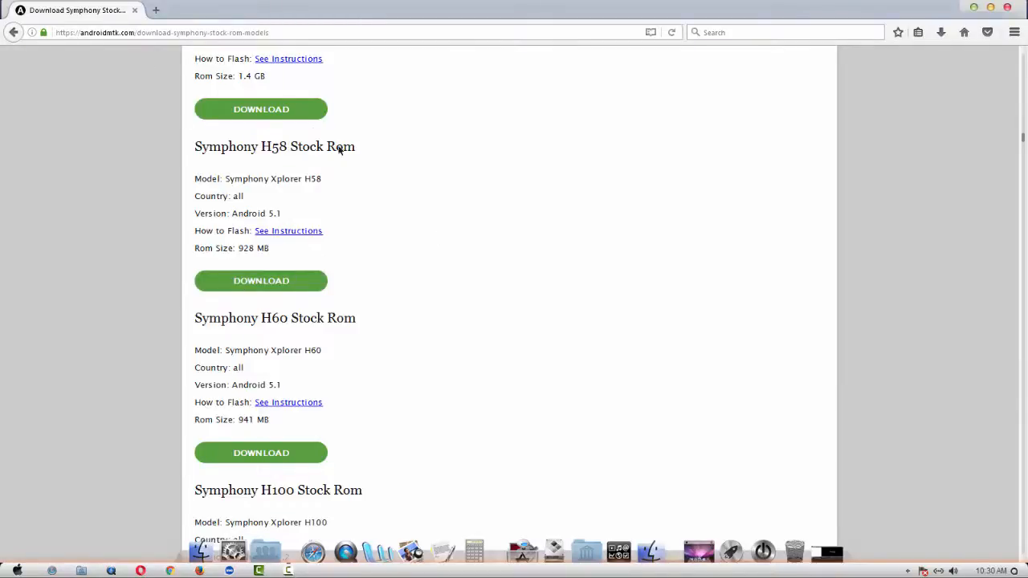
Step: Return to the Google results and clear the "symphony stock rom" query from the search box
click(13, 32)
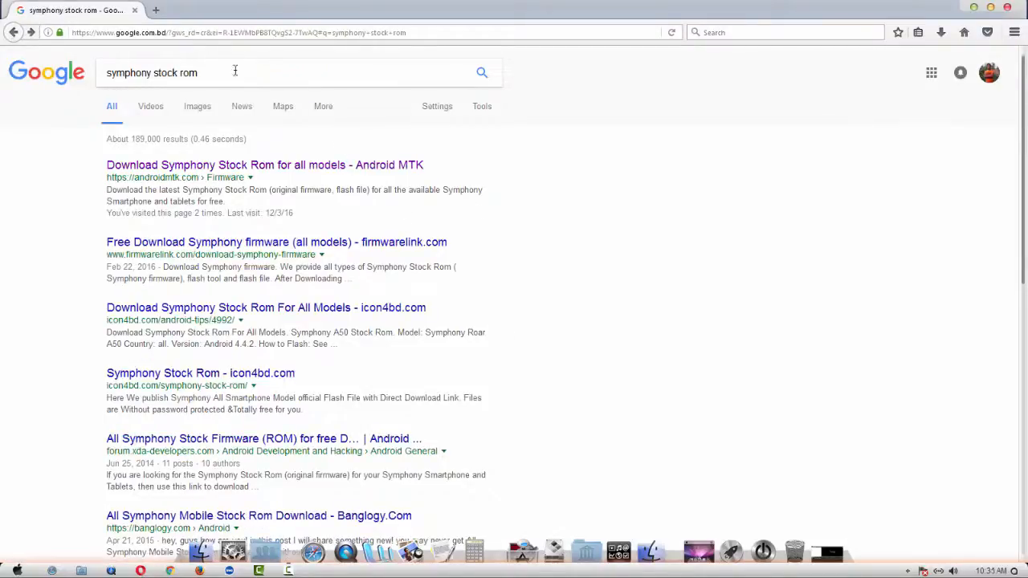
drag(235, 71, 80, 73)
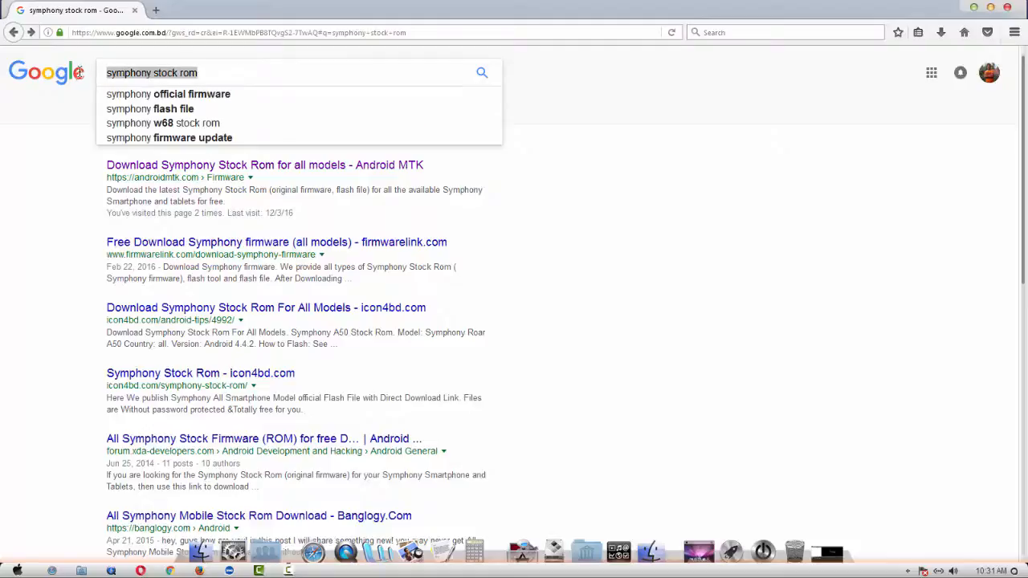
click(237, 72)
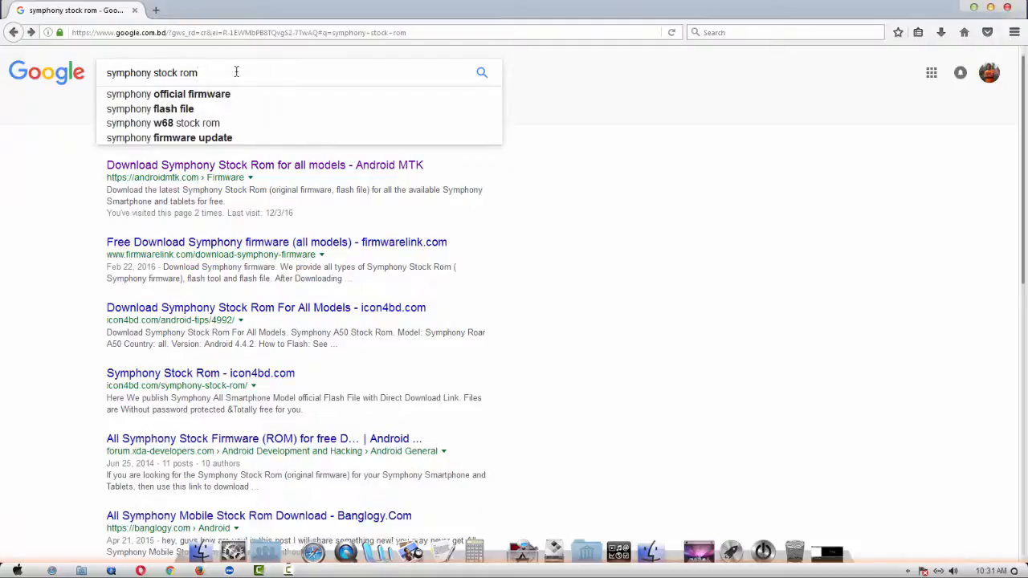
key(BackSpace)
key(BackSpace)
key(BackSpace)
key(BackSpace)
key(BackSpace)
key(BackSpace)
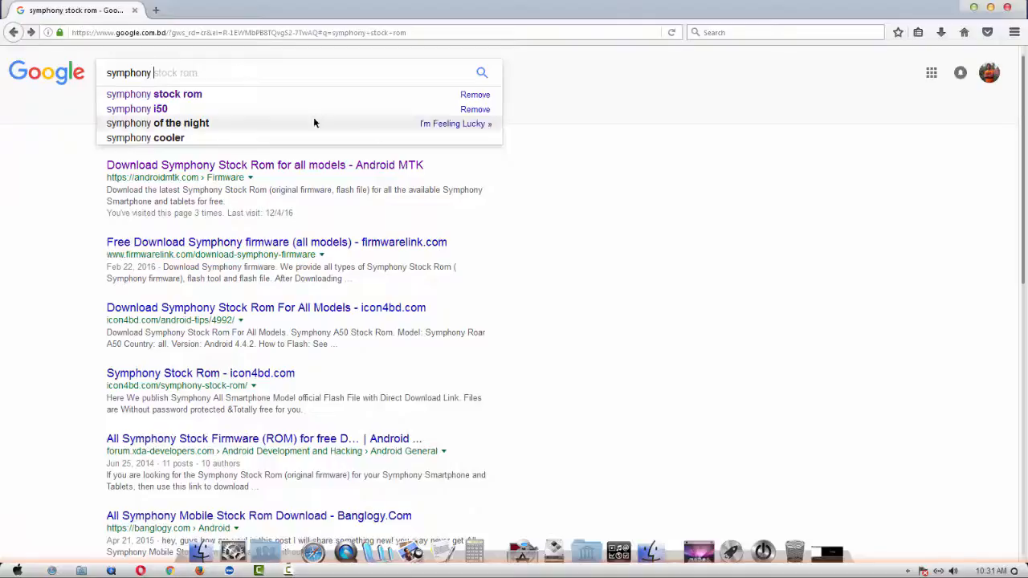
drag(152, 72, 113, 77)
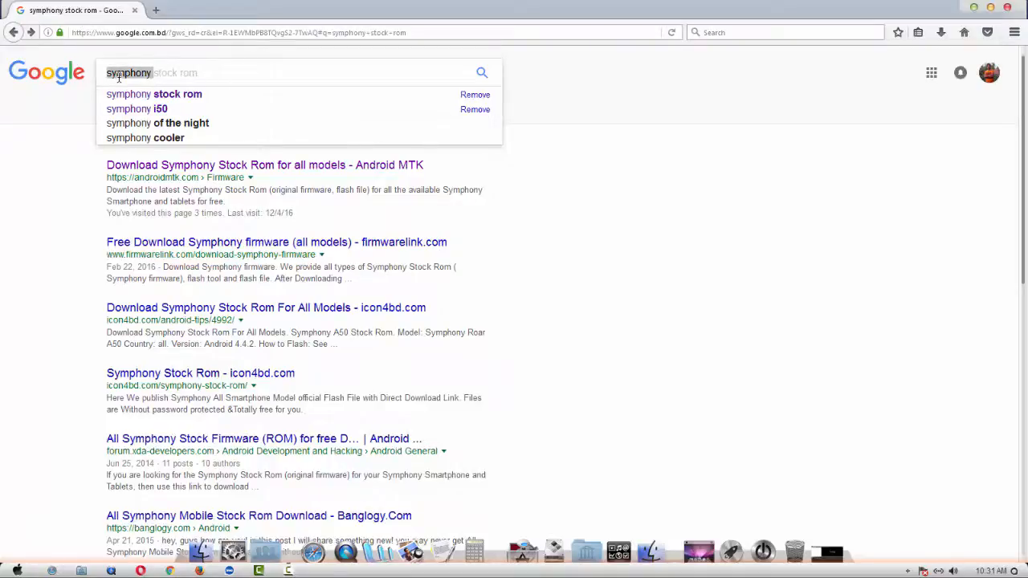
right_click(120, 78)
click(144, 125)
Step: Search Google for "usb driver for symphony h58"
text(u)
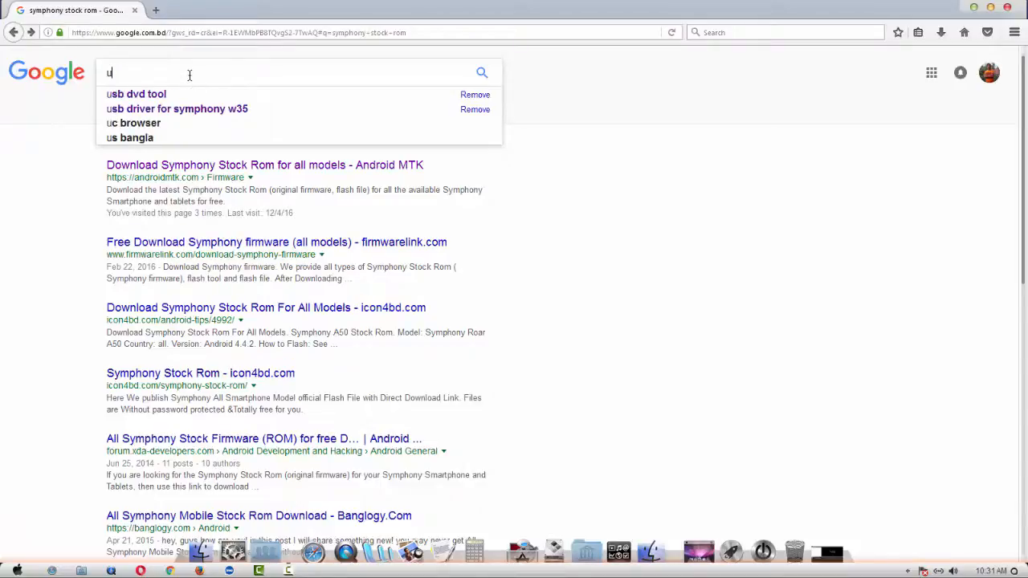
text(sb)
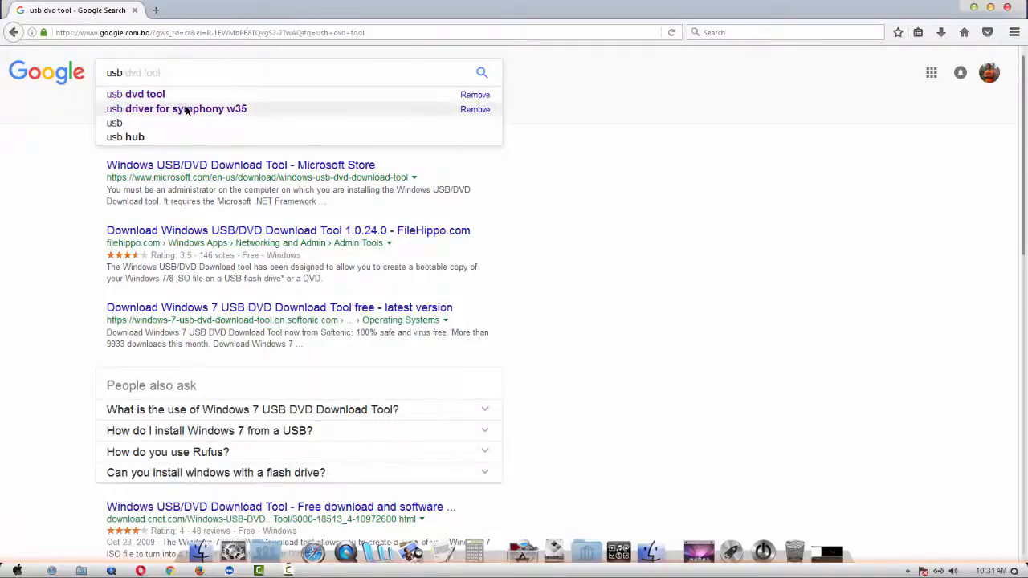
click(190, 108)
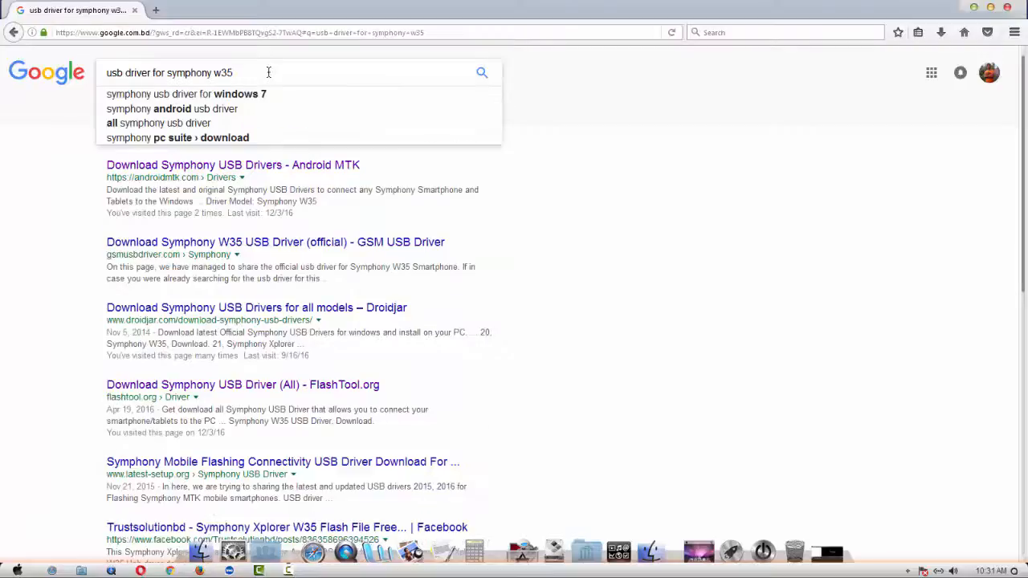
key(BackSpace)
key(BackSpace)
key(BackSpace)
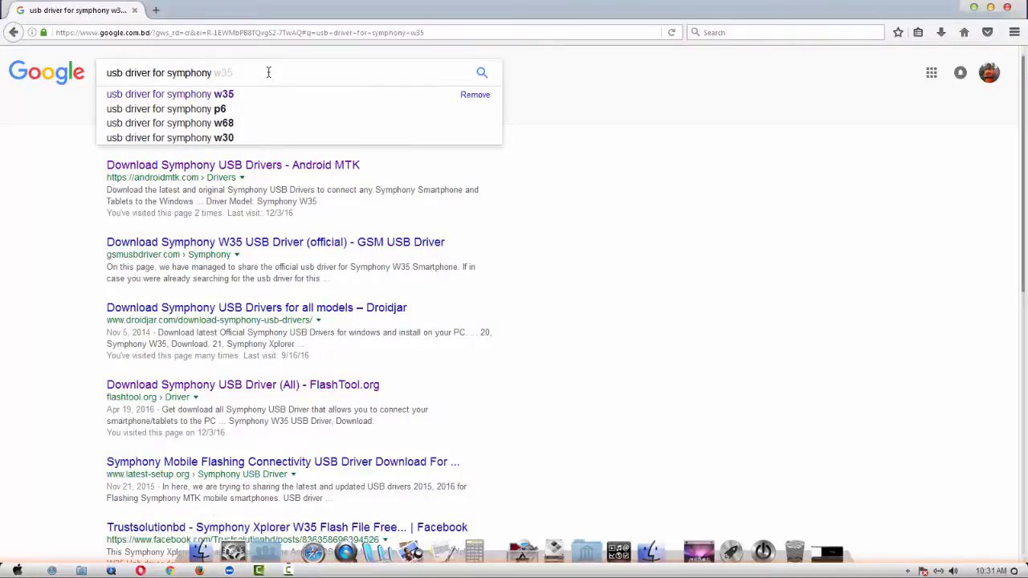
text(gh)
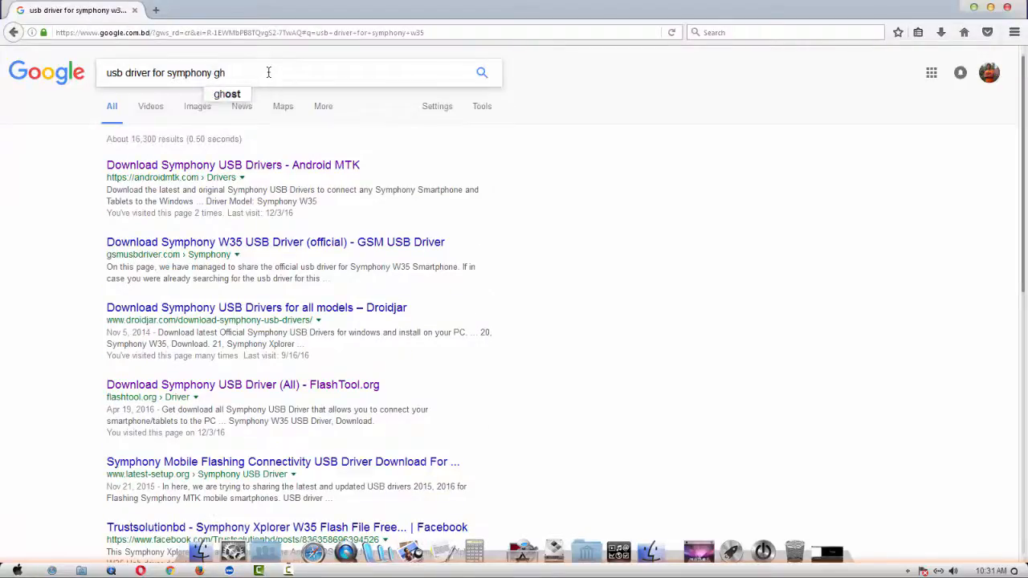
key(BackSpace)
key(BackSpace)
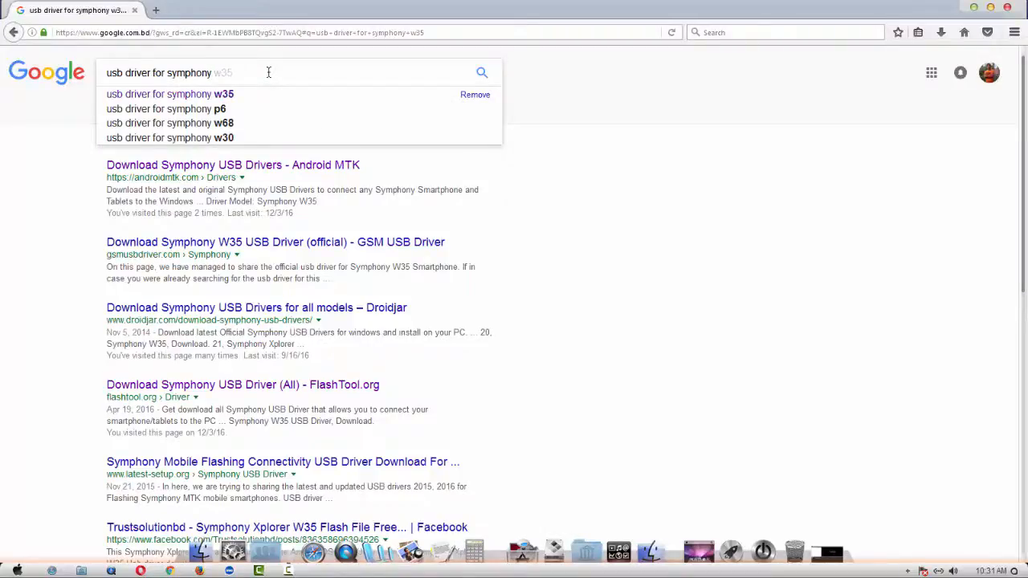
text(h58)
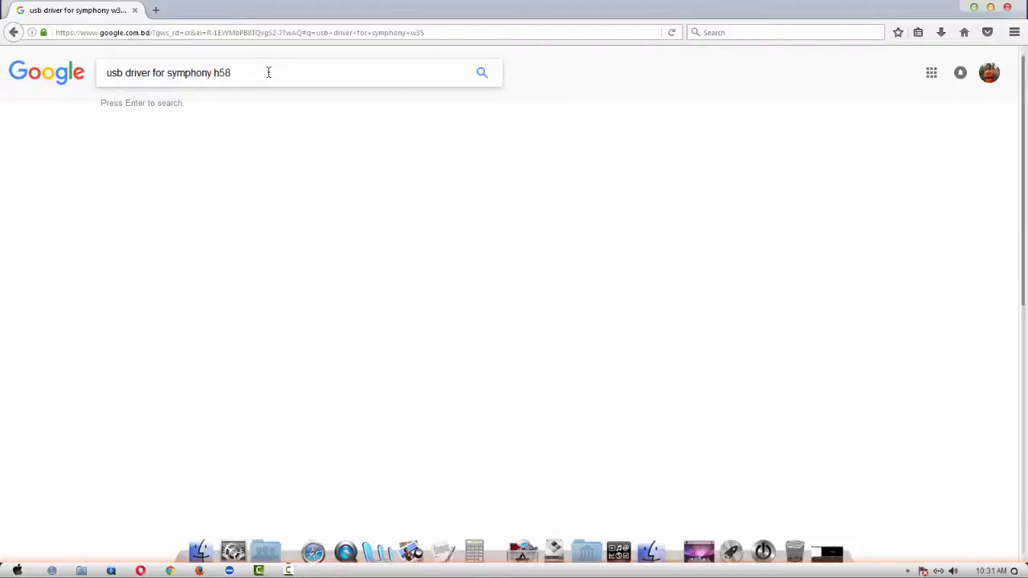
key(Return)
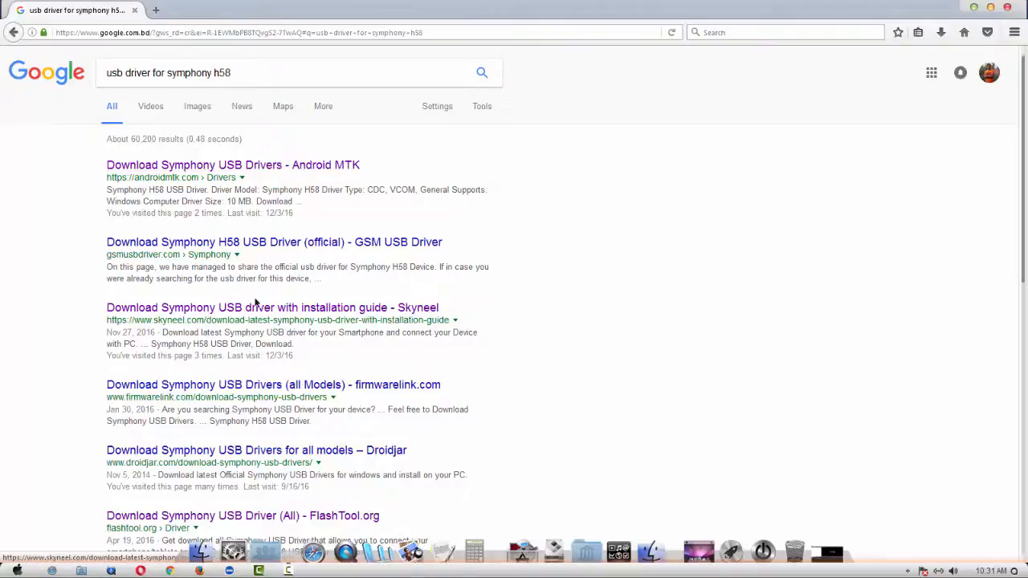
Step: Open the Skyneel page on Symphony USB drivers and look through its driver download list for the Symphony H58 entry
click(276, 313)
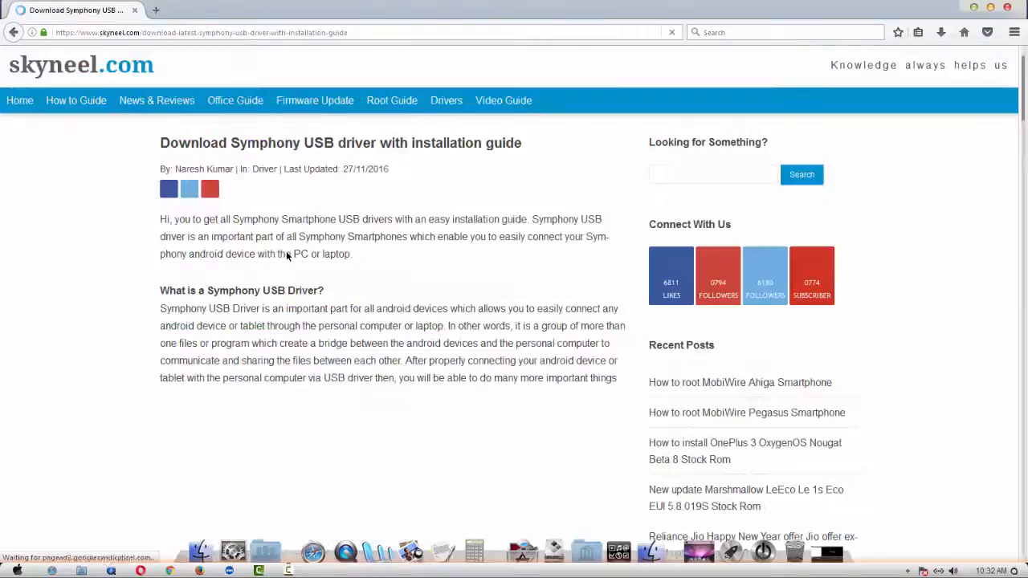
scroll(412, 233, down, 3)
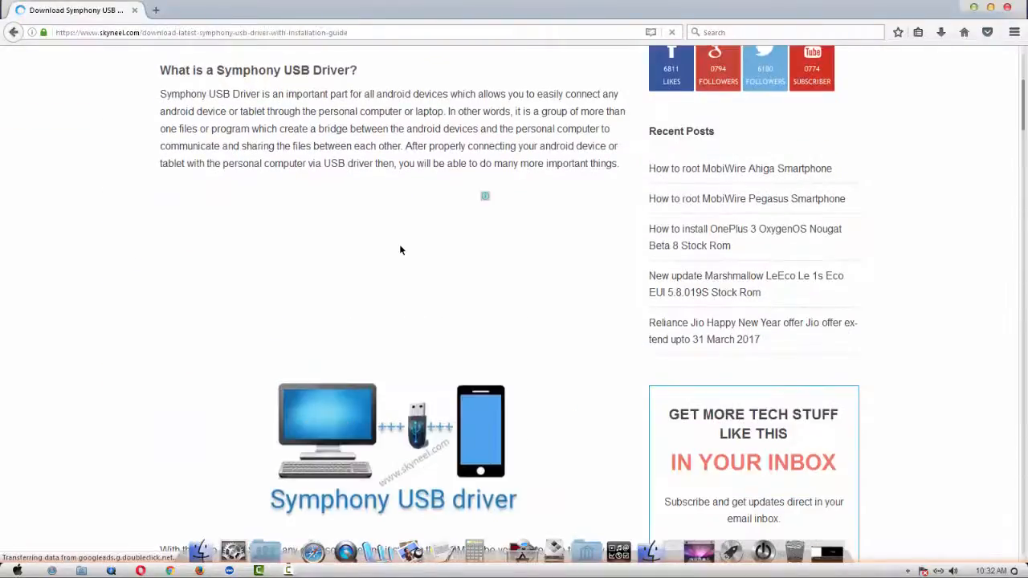
scroll(399, 249, down, 3)
scroll(420, 305, down, 3)
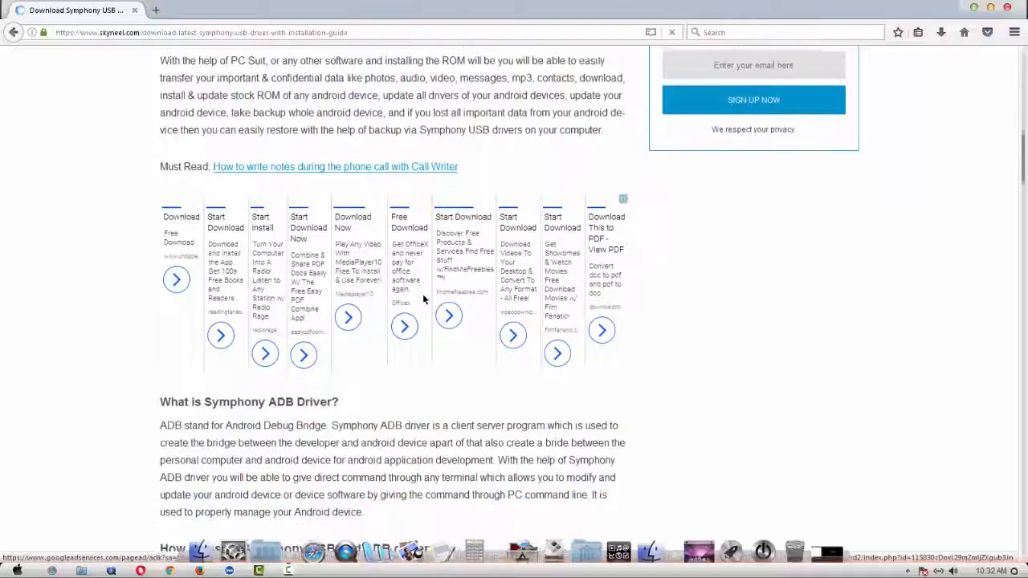
scroll(421, 299, down, 5)
scroll(416, 292, down, 15)
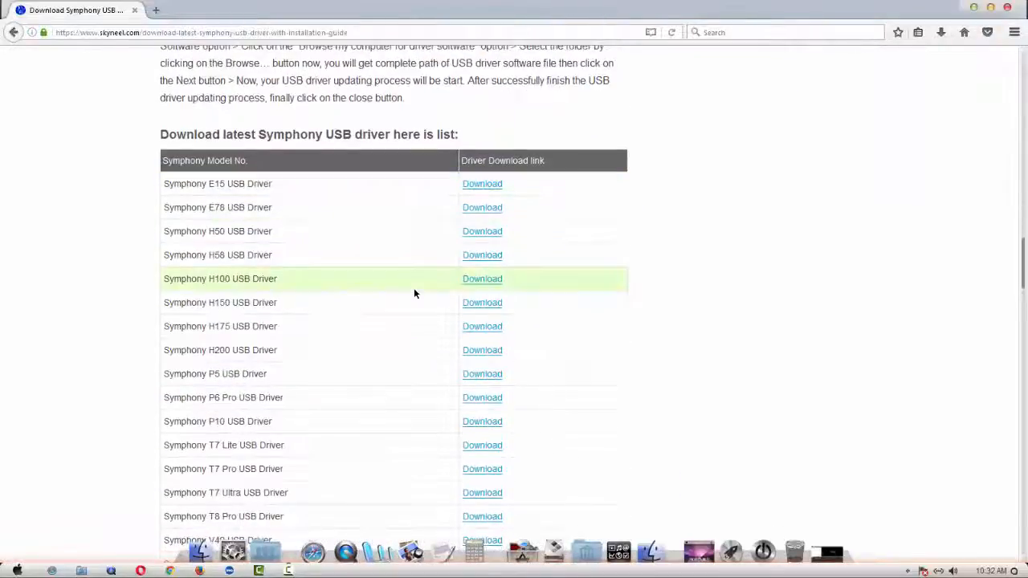
scroll(278, 260, down, 20)
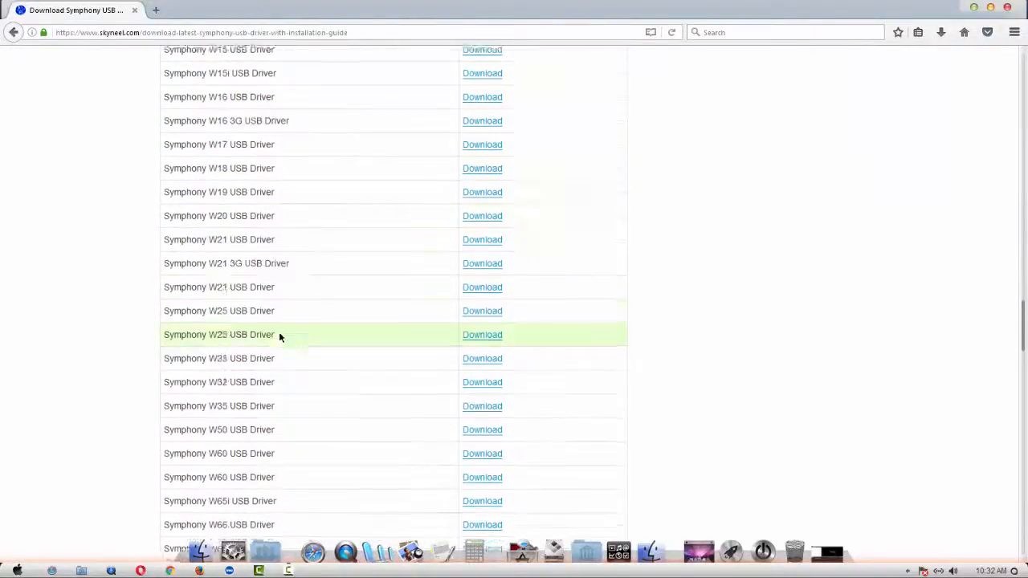
scroll(300, 409, down, 6)
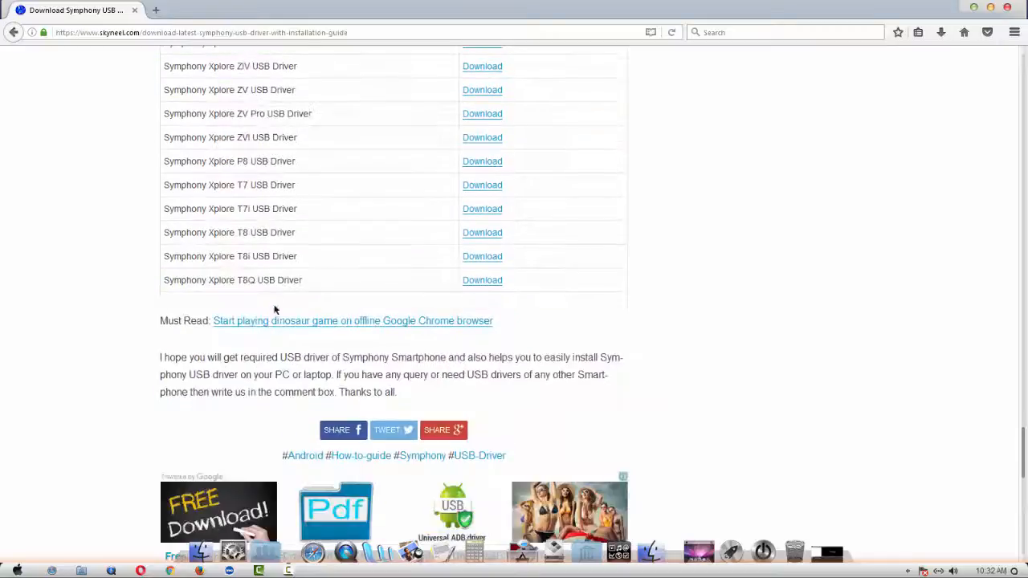
scroll(276, 305, up, 7)
scroll(278, 253, up, 20)
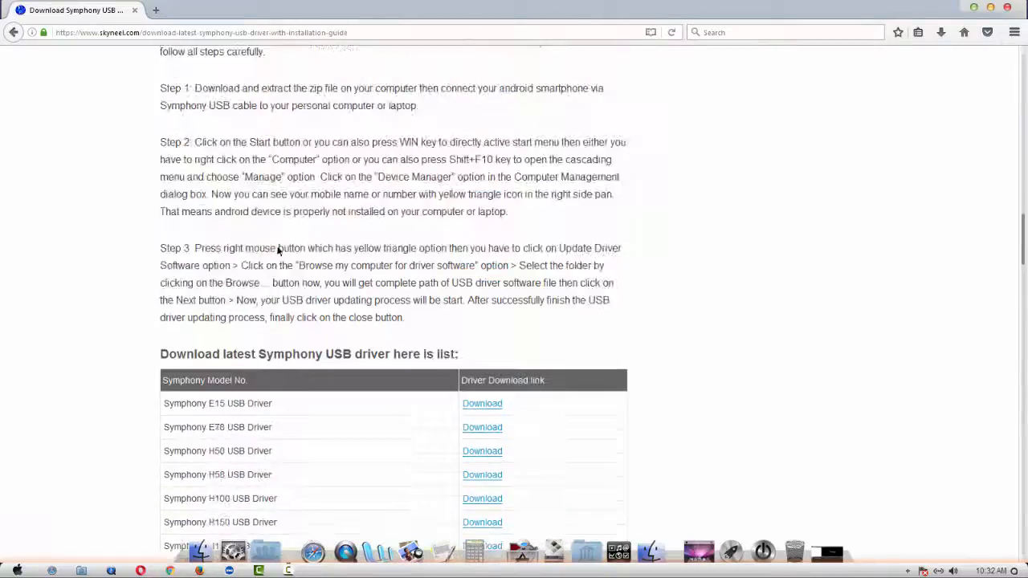
Step: Close the browser, refresh the desktop and open "1. Driver for 32bit and 64bit OS" inside the desktop's Android USB driver folder
click(1007, 10)
right_click(398, 138)
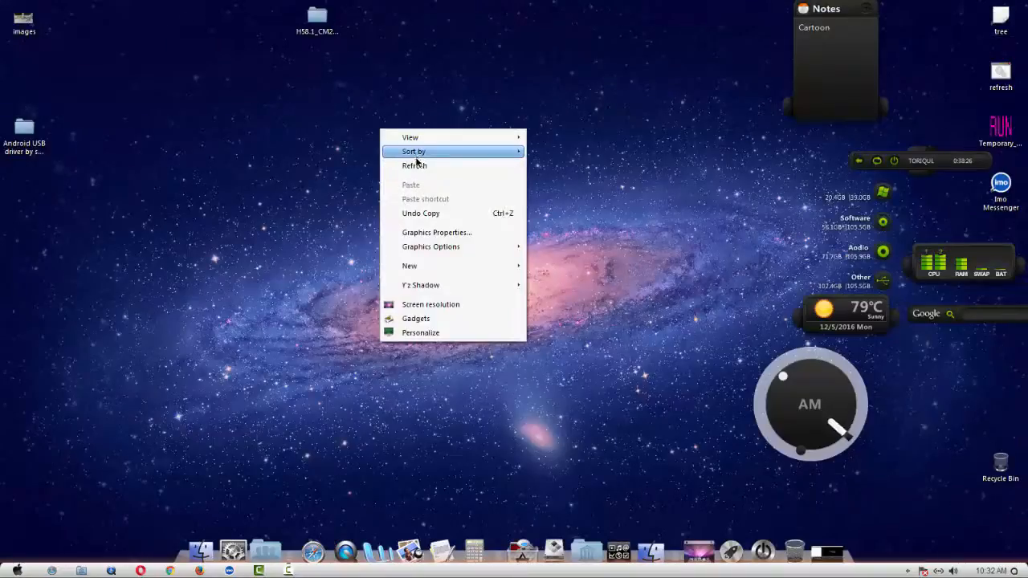
click(417, 165)
double_click(24, 135)
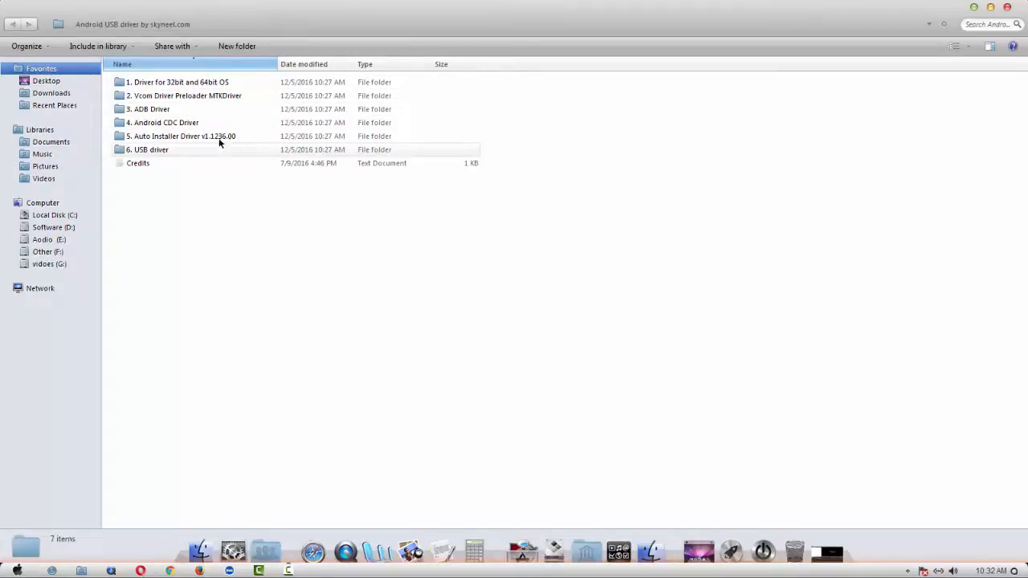
double_click(181, 83)
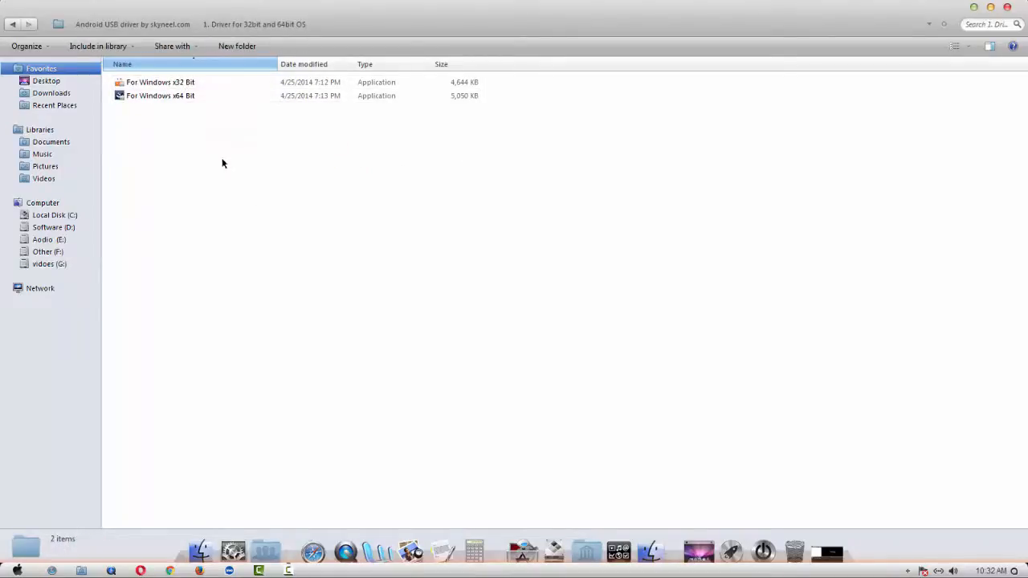
Step: Run the "For Windows x32 Bit" driver installer in English (United States), accepting the default destination and program folder
click(153, 82)
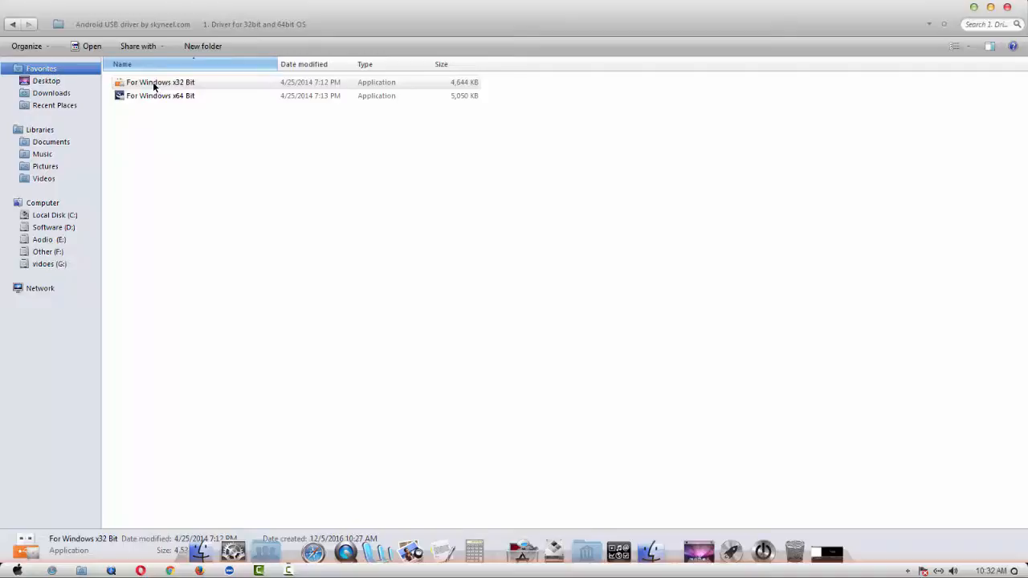
double_click(155, 83)
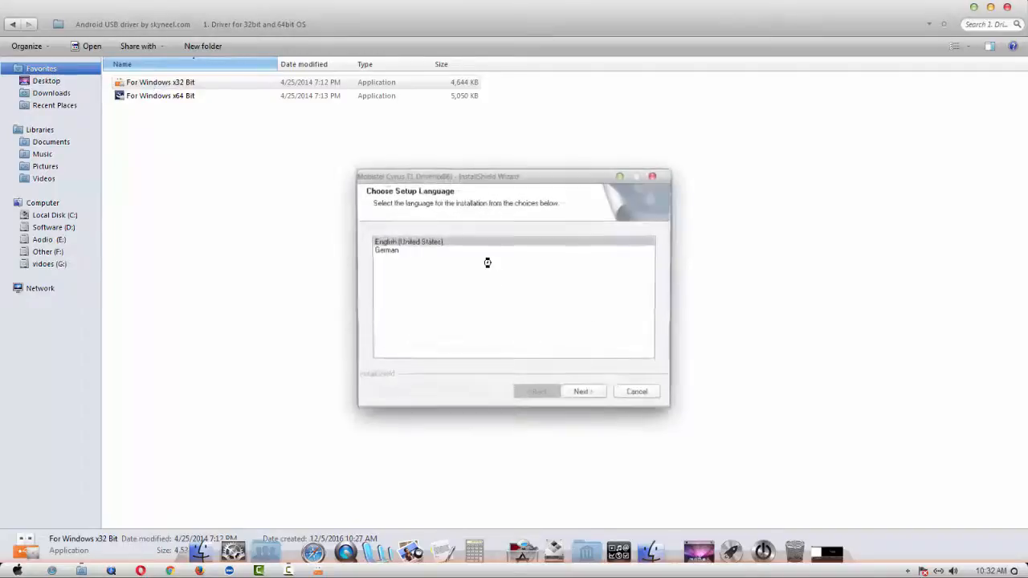
click(584, 394)
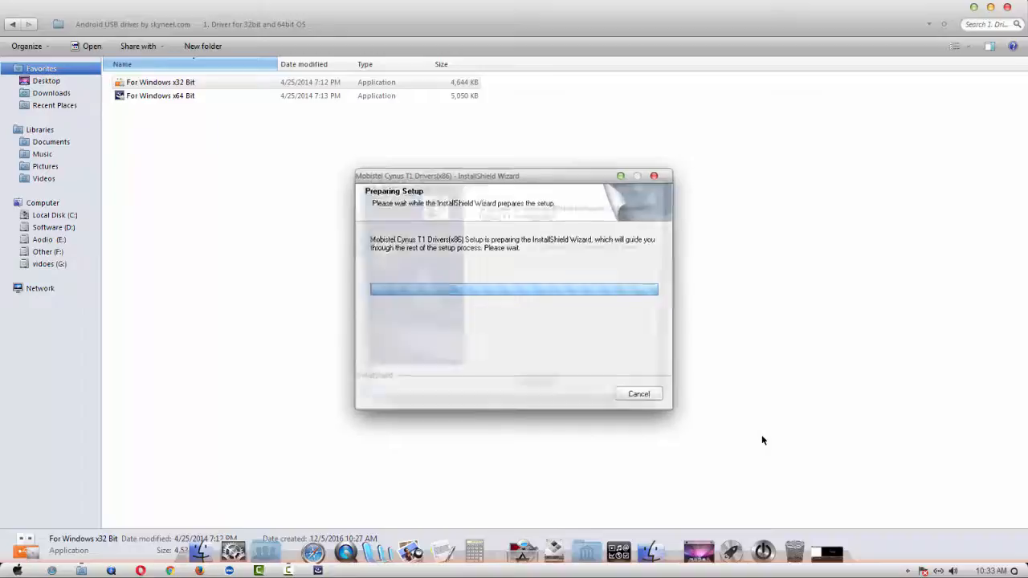
click(585, 396)
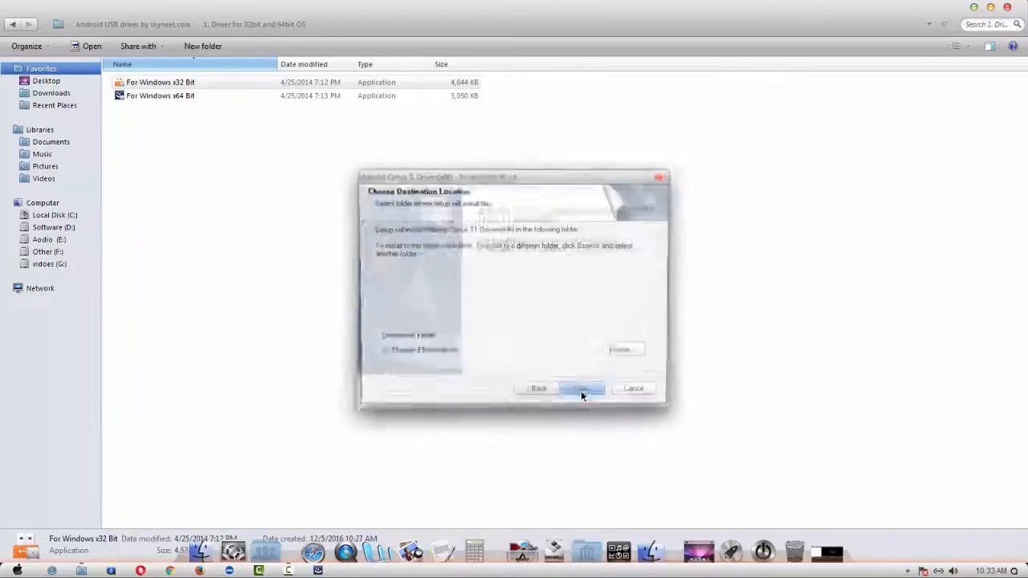
click(593, 395)
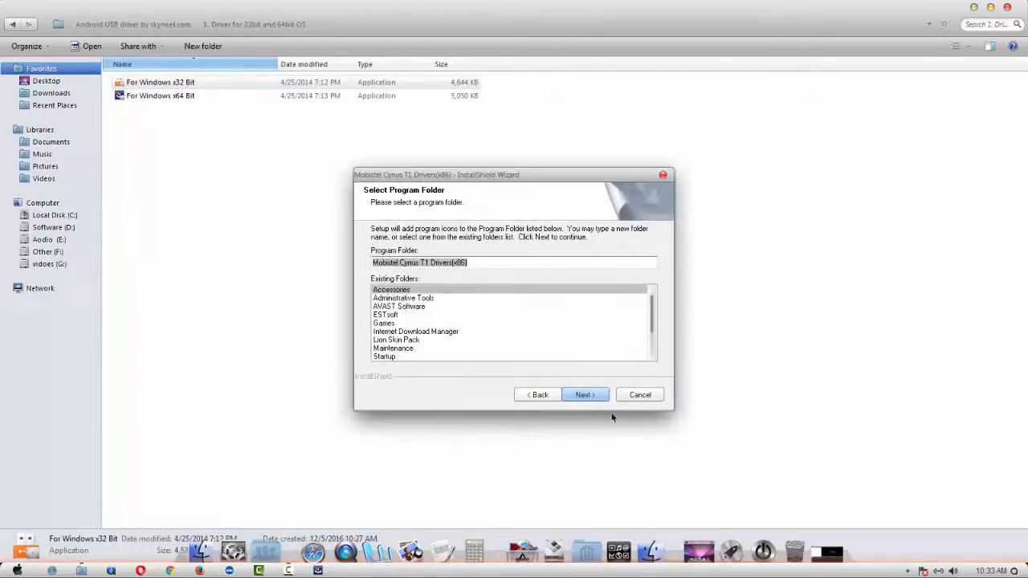
click(583, 393)
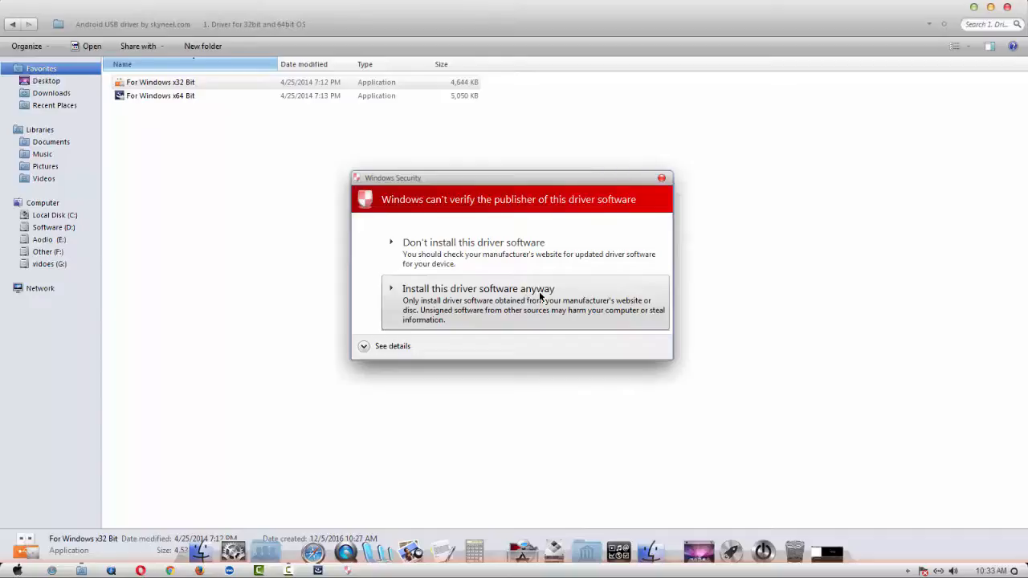
Step: Allow the unverified driver software to be installed anyway for every security warning and finish the setup wizard
click(494, 299)
click(485, 311)
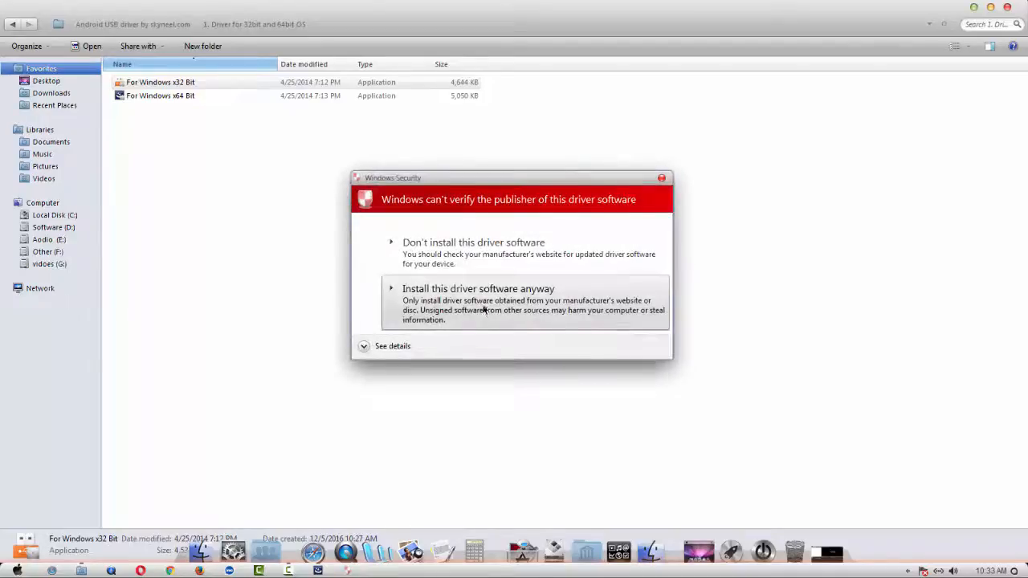
click(485, 310)
click(485, 310)
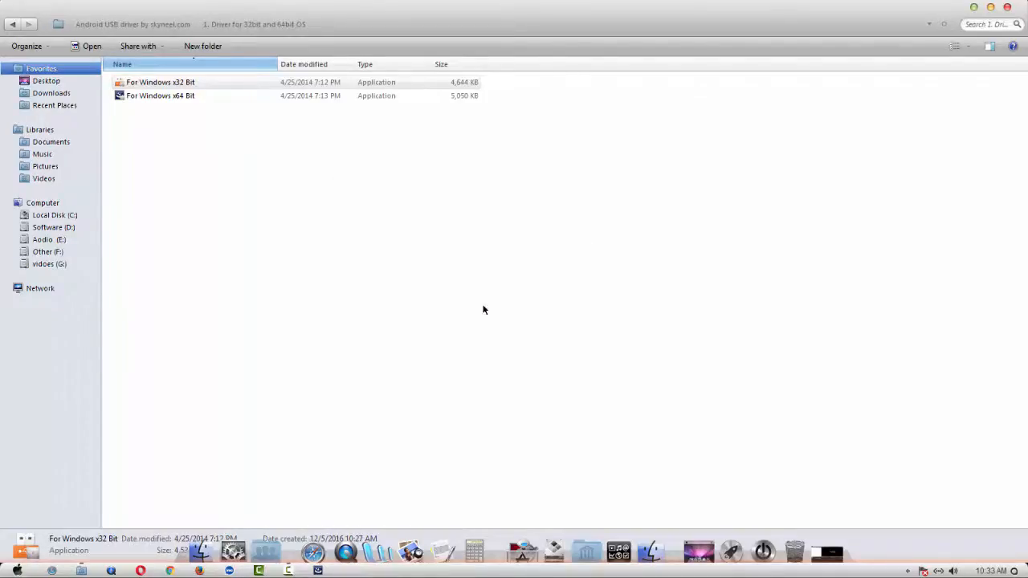
click(485, 310)
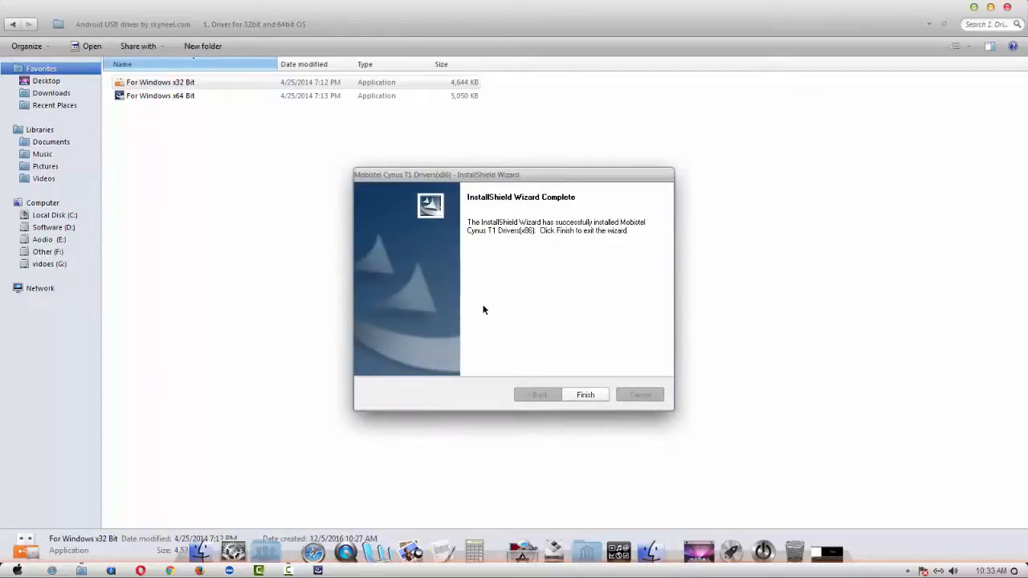
click(595, 395)
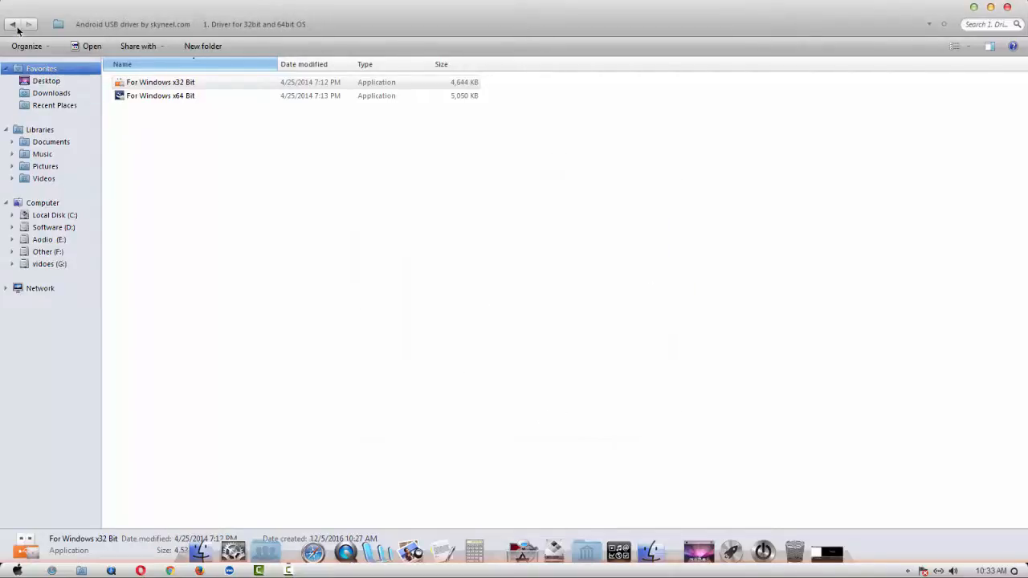
Step: Leave the driver folder and launch flash_tool from the SP Flash Tool v5.1612 folder inside the desktop's H58.1_CM2_2nd_Update folder
click(993, 7)
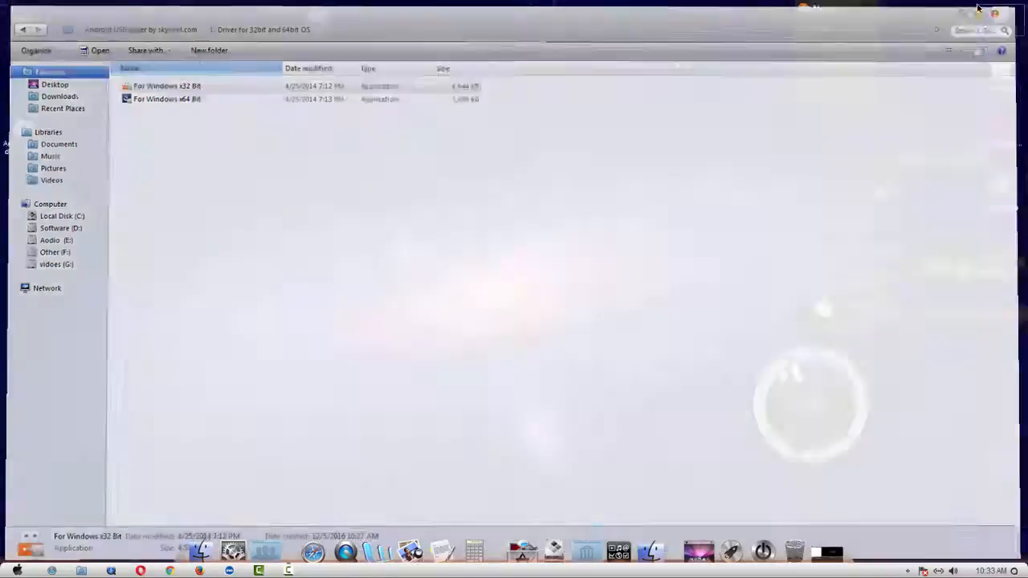
right_click(463, 99)
click(474, 134)
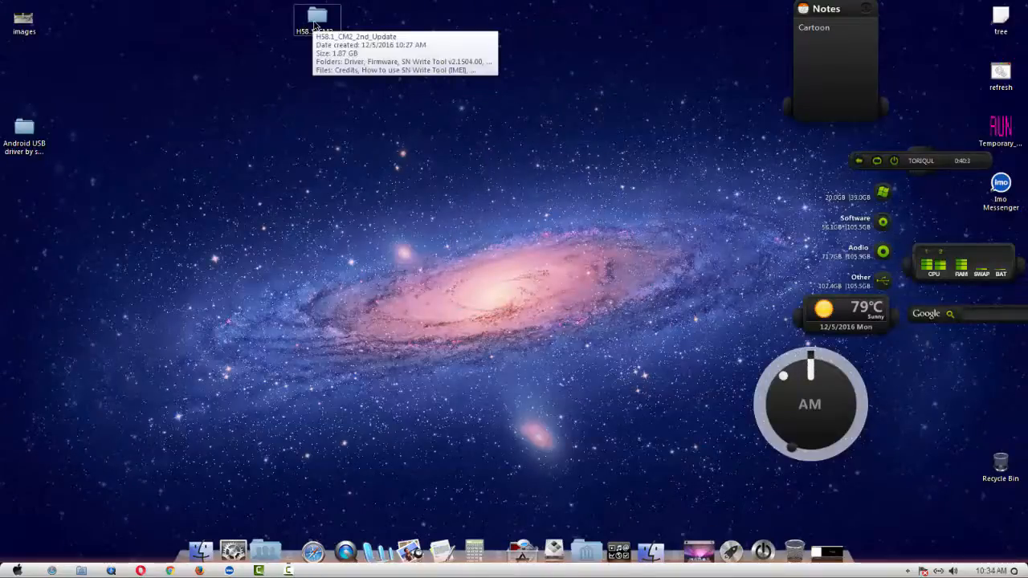
double_click(312, 25)
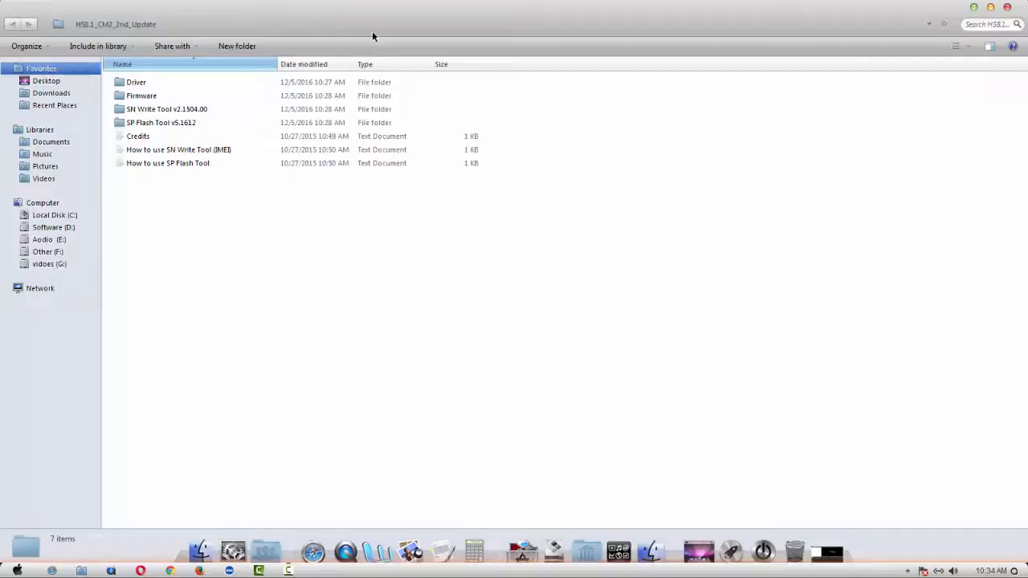
drag(325, 16, 367, 4)
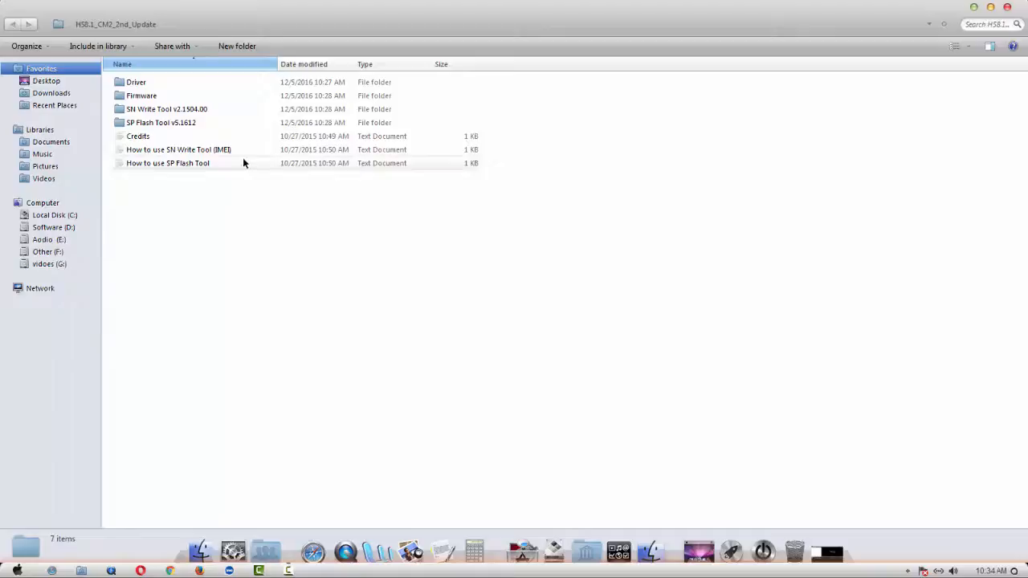
double_click(160, 123)
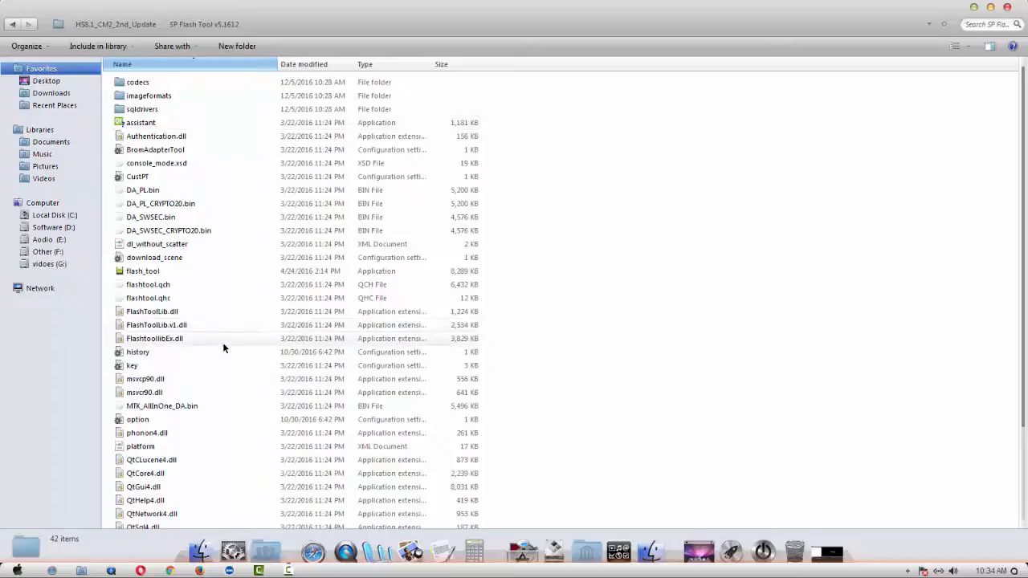
click(197, 271)
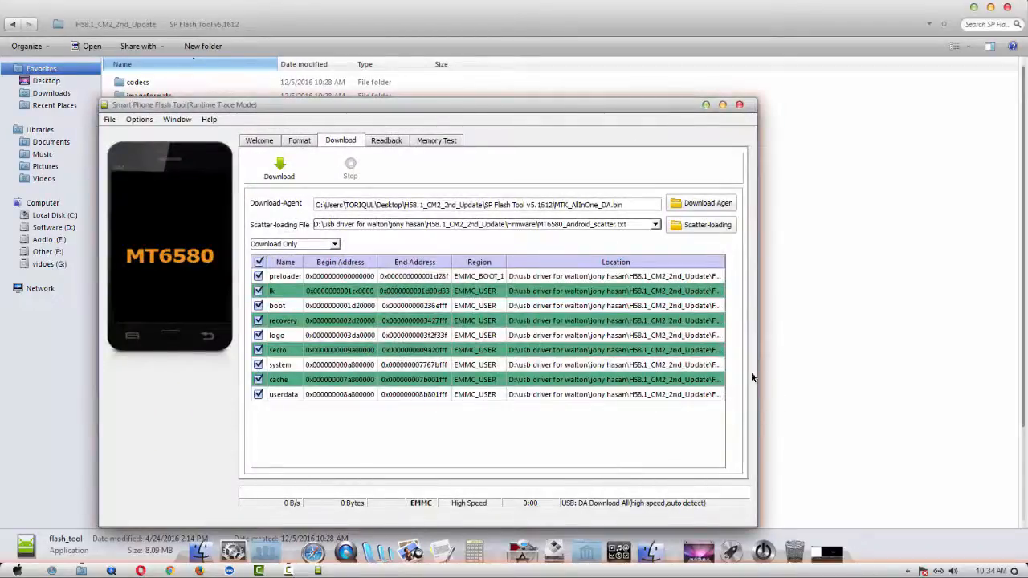
Step: Load the scatter file MT6580_Android_scatter from the Firmware folder of H58.1_CM2_2nd_Update on the desktop
click(703, 227)
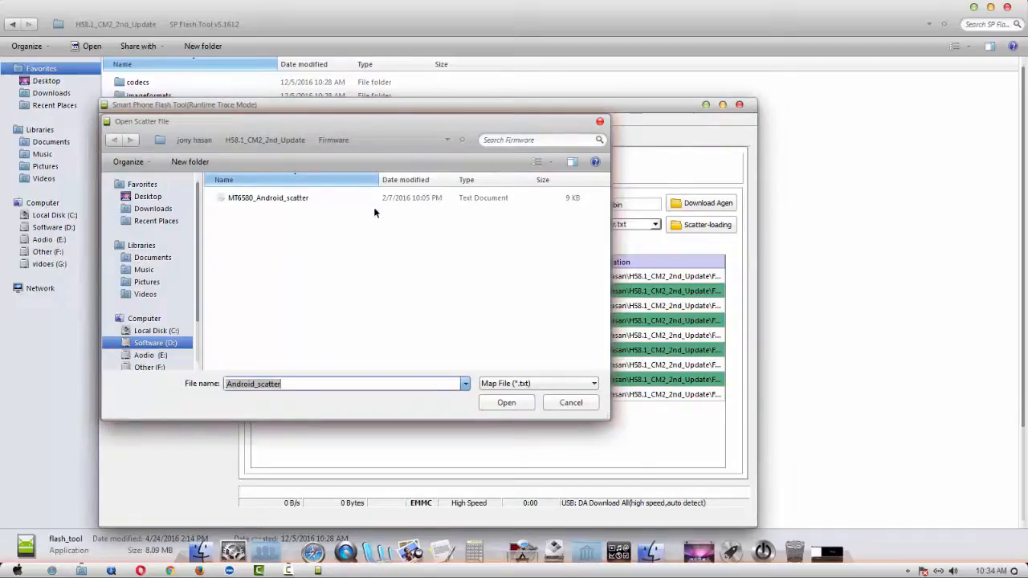
click(148, 197)
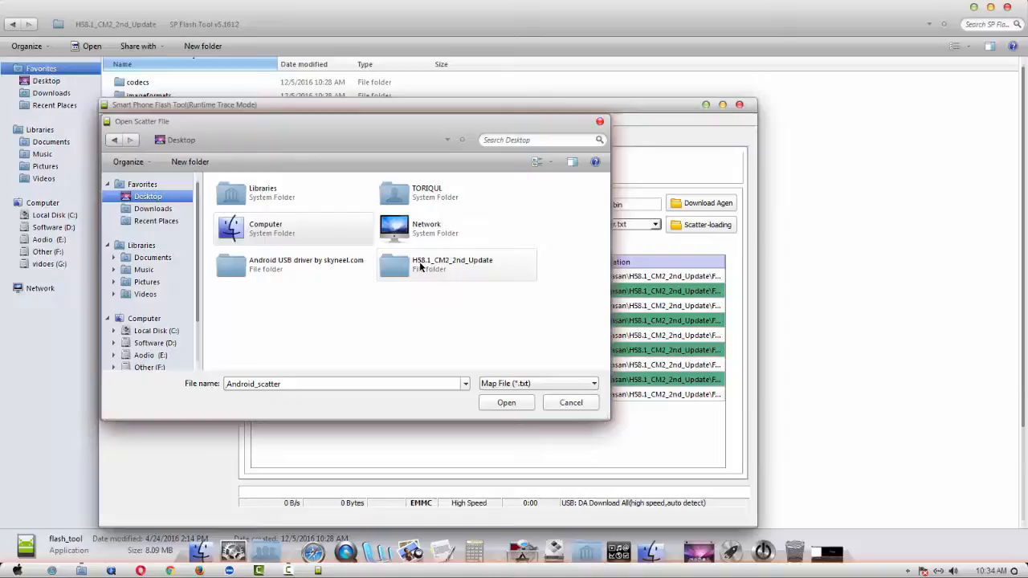
double_click(420, 268)
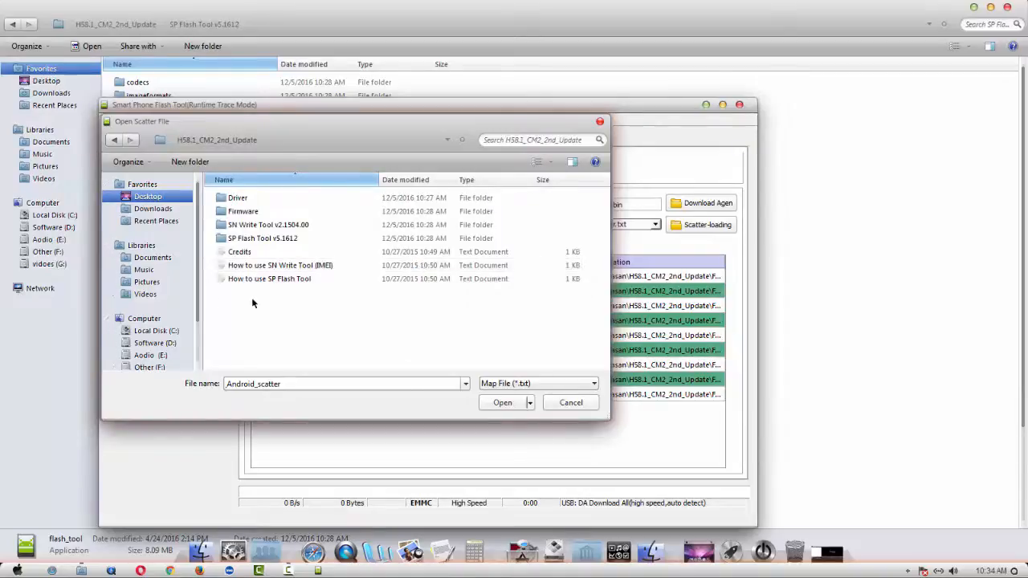
double_click(255, 213)
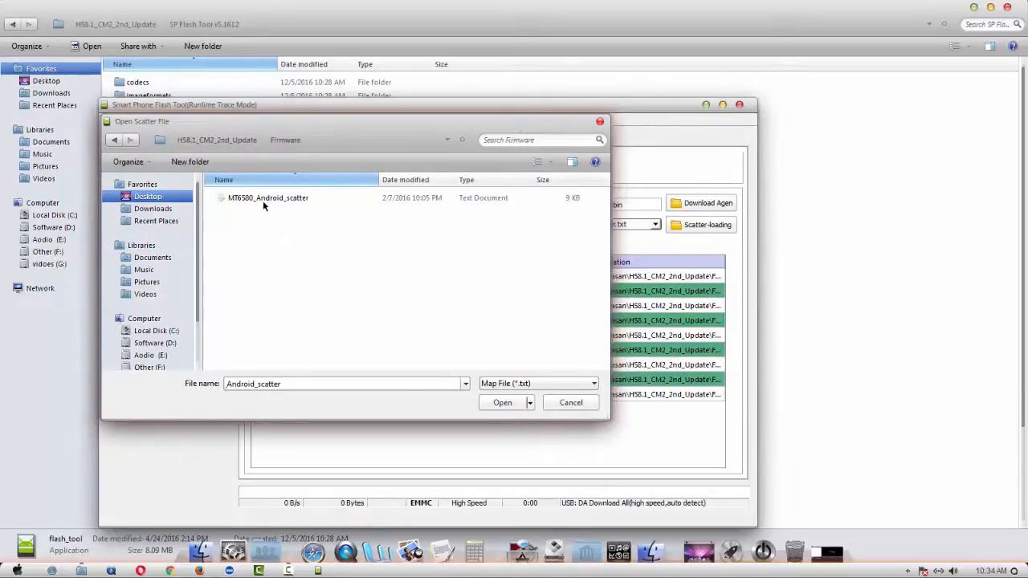
double_click(265, 200)
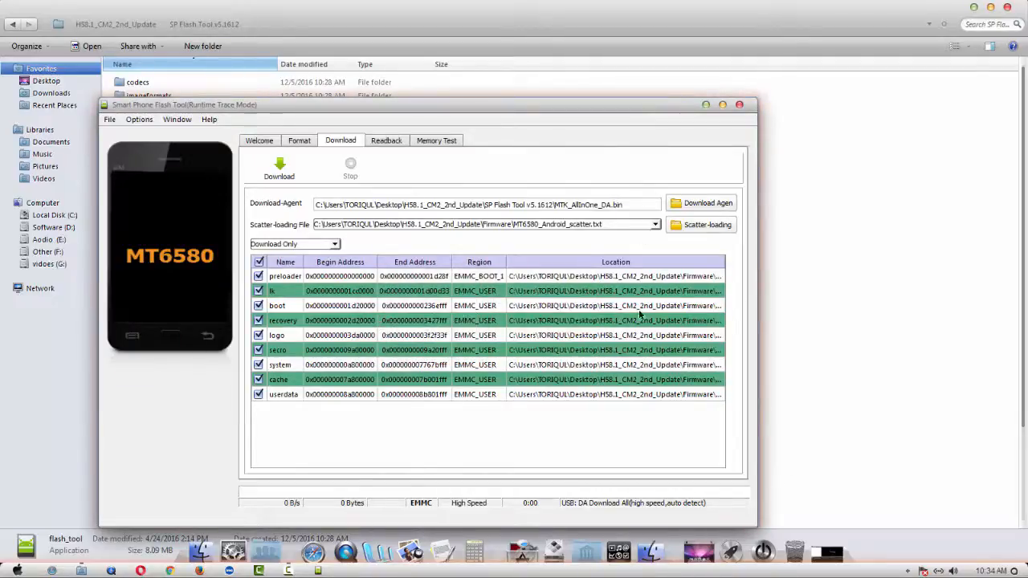
Step: Close the folder window behind the flash tool and start flashing all listed partitions in Download Only mode
drag(440, 108, 441, 100)
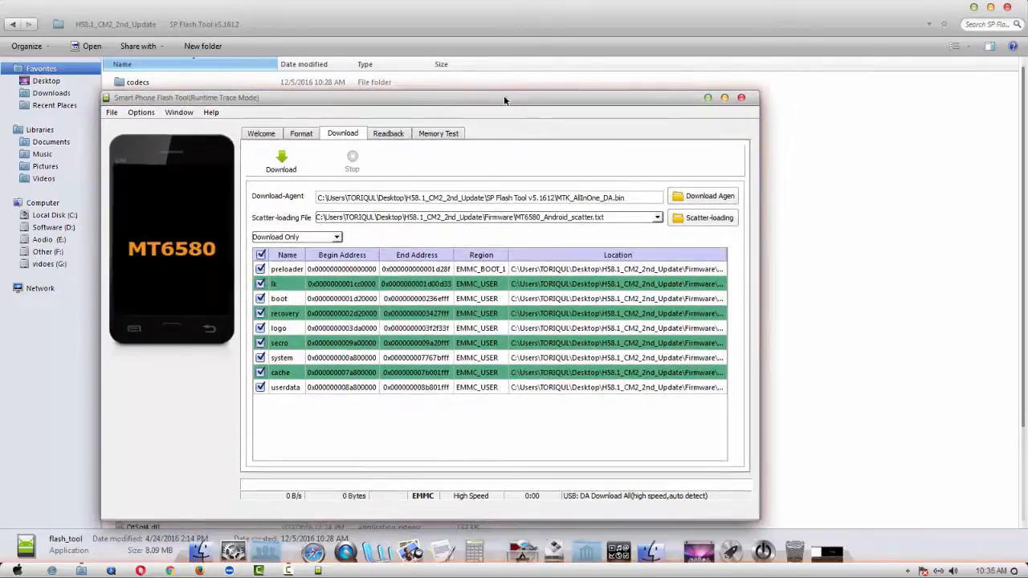
click(1005, 8)
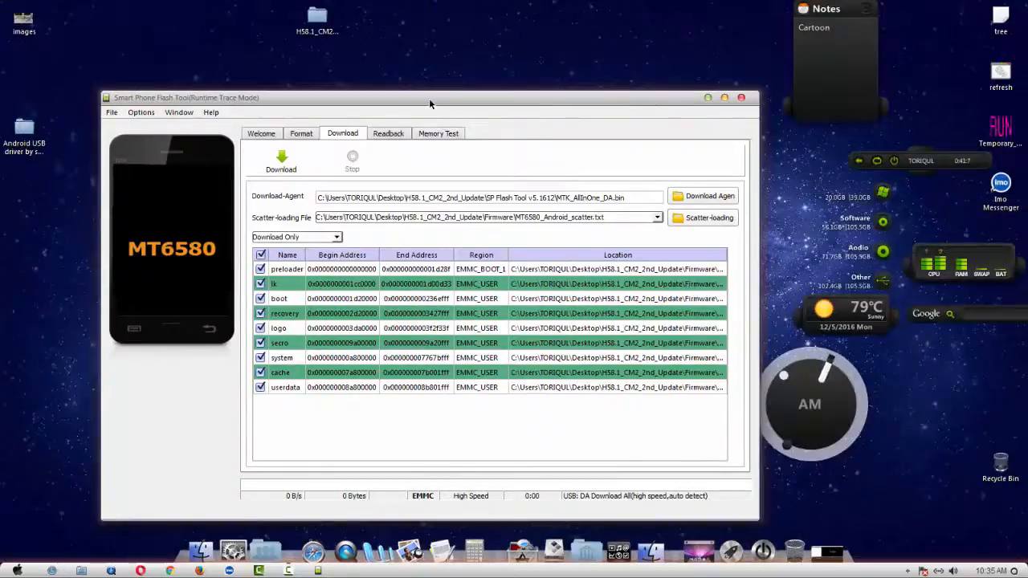
drag(429, 98, 420, 76)
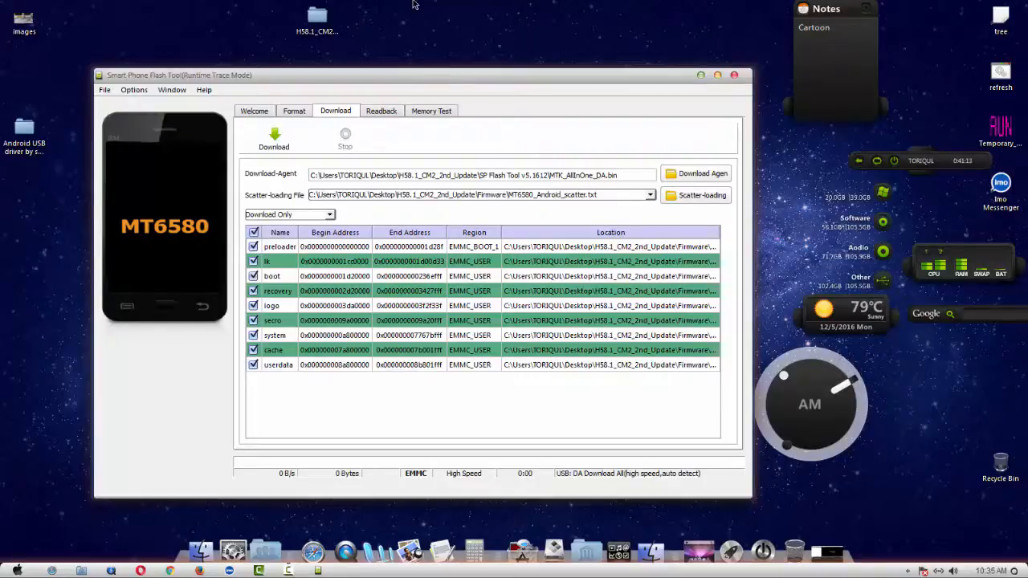
click(270, 143)
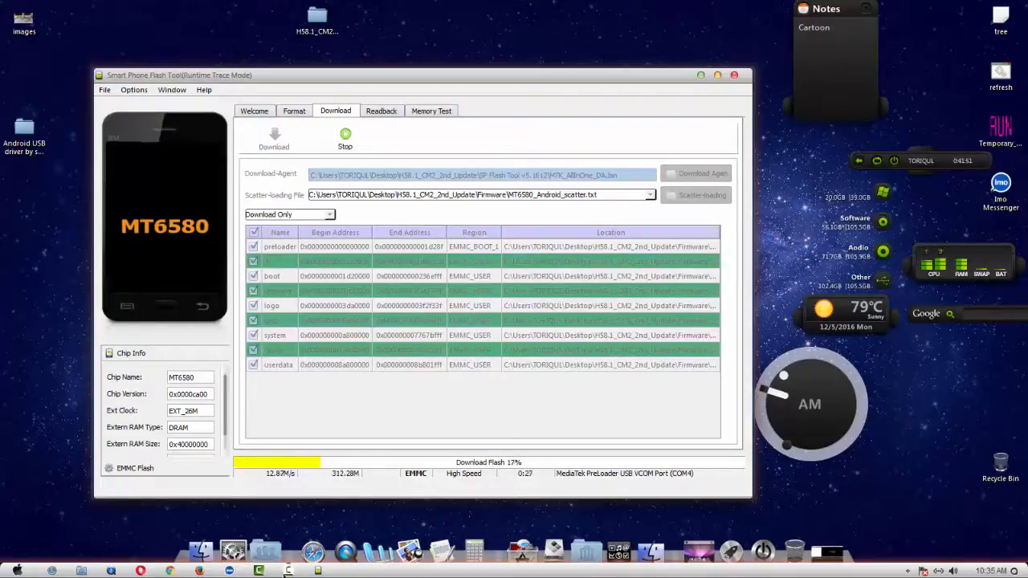
mouse_move(294, 571)
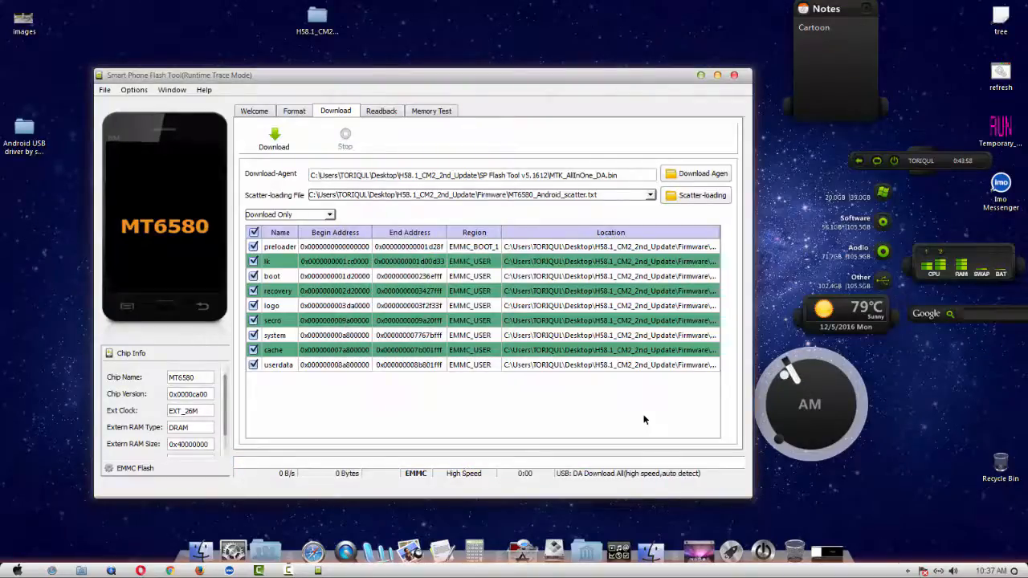
click(288, 570)
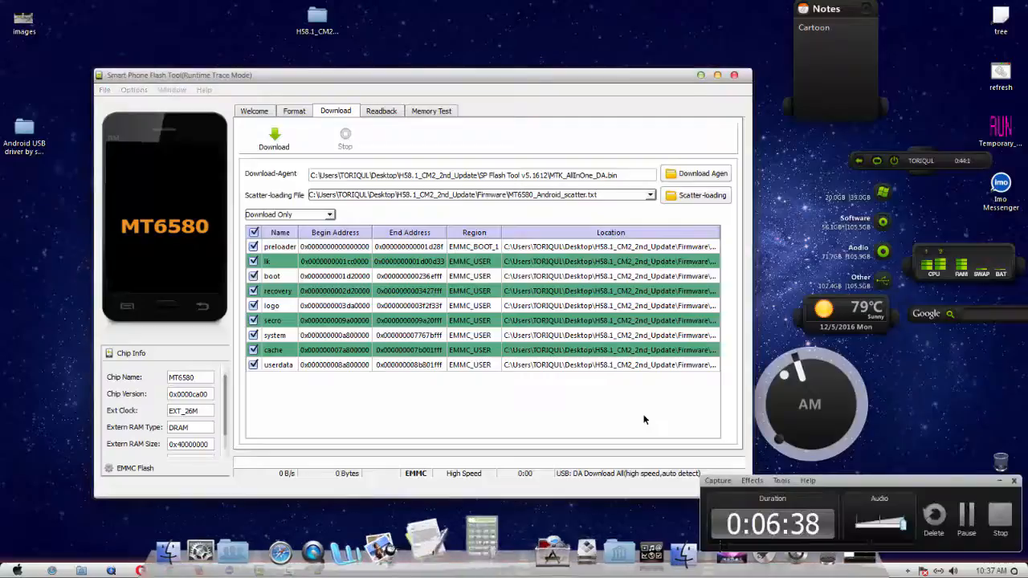